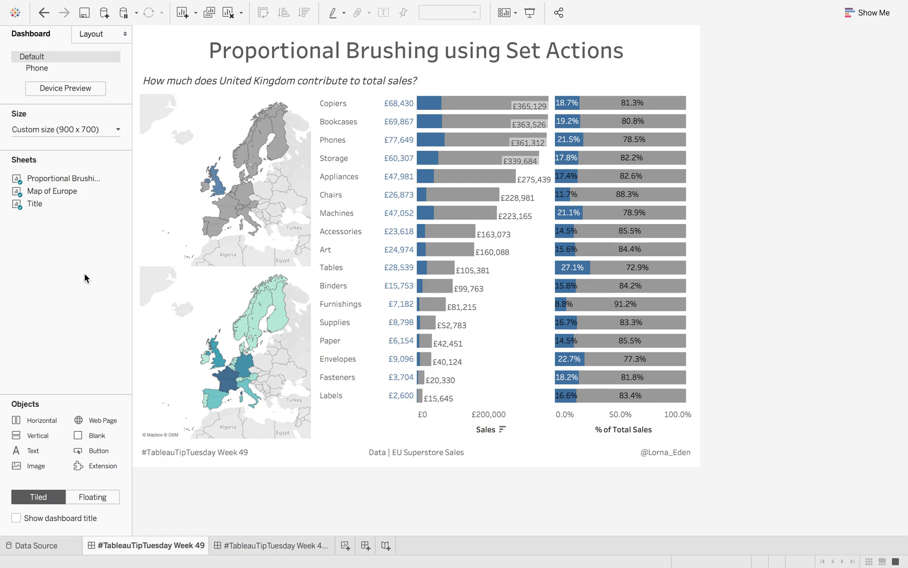
# - Try the dashboard with Spain, then the United Kingdom, clear the selection, and switch to the blank workbook
pyautogui.click(219, 232)
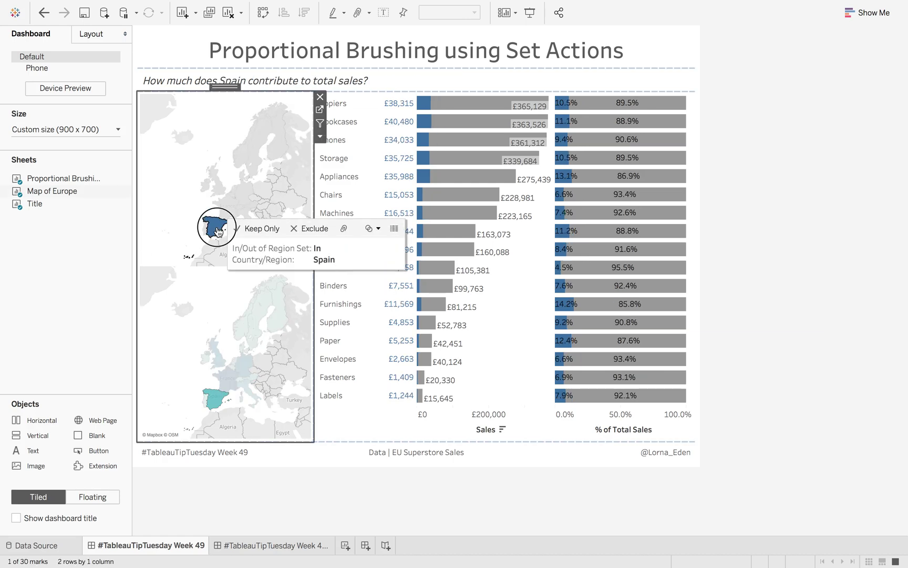
pyautogui.click(219, 188)
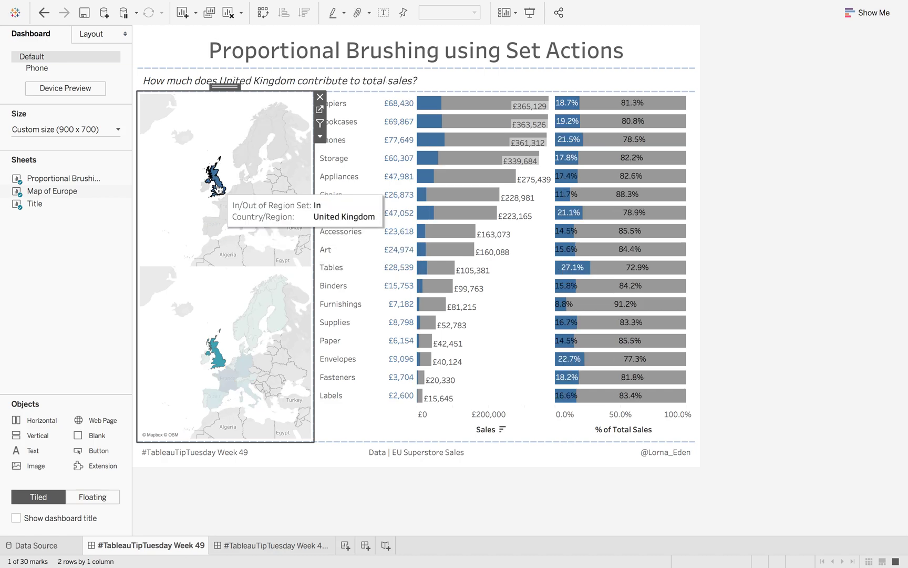
pyautogui.click(178, 212)
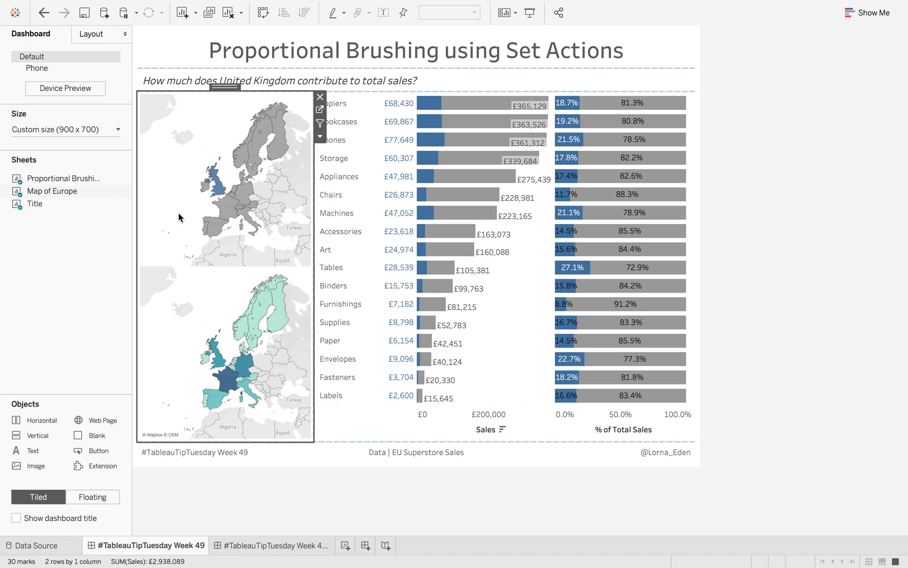
pyautogui.hotkey('ctrl', 'Right')
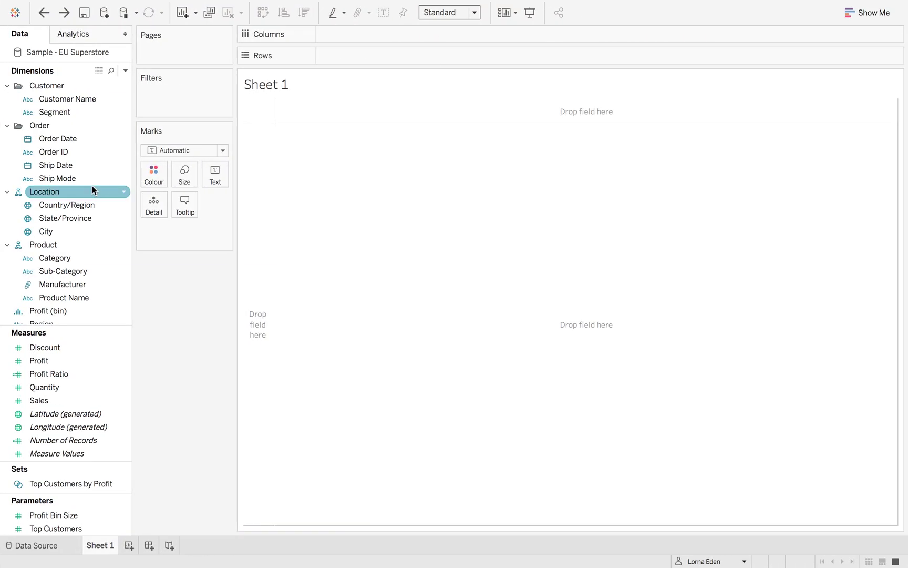
# - Map Country/Region shaded by SUM(Sales), and duplicate Latitude on Rows to stack a second map
pyautogui.doubleClick(71, 205)
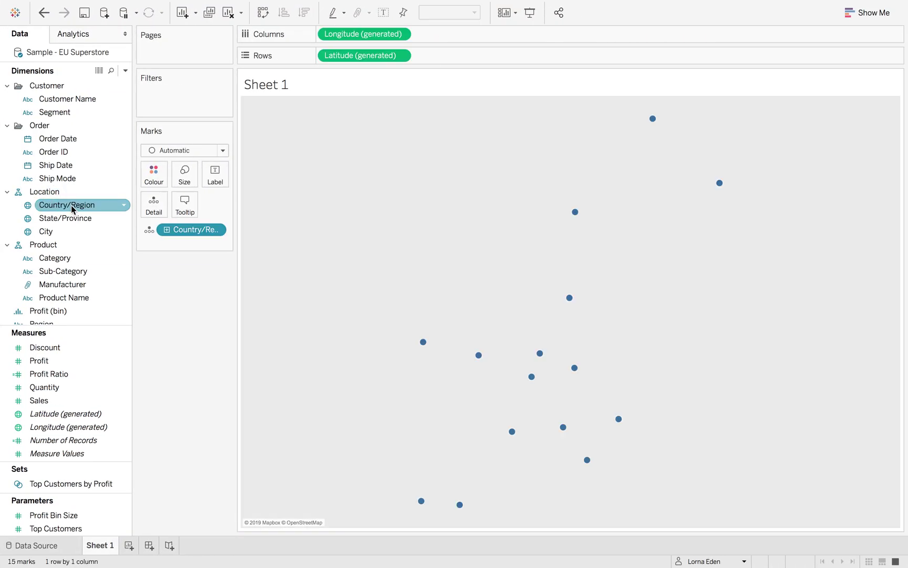
pyautogui.moveTo(39, 400); pyautogui.dragTo(151, 170)
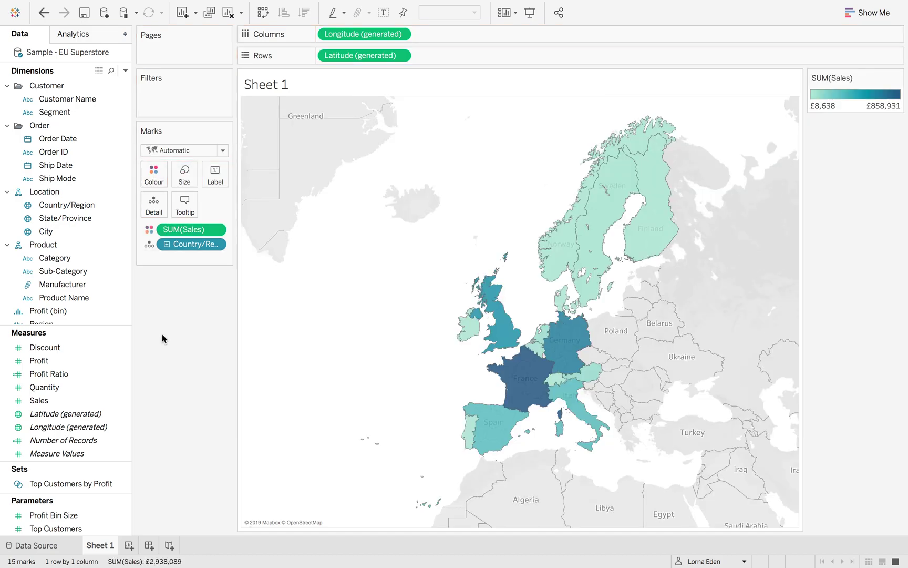
pyautogui.moveTo(355, 57); pyautogui.dragTo(421, 57)
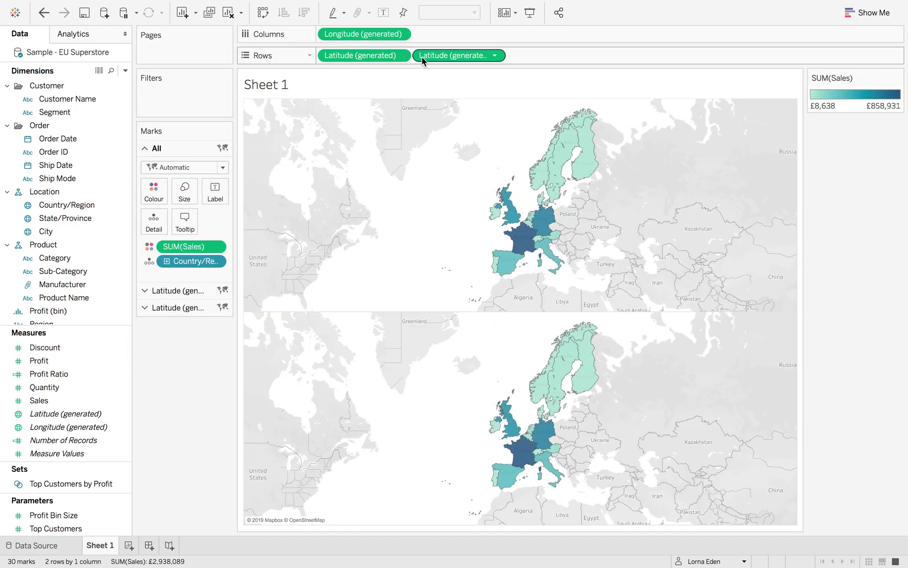
pyautogui.click(178, 290)
pyautogui.click(78, 207)
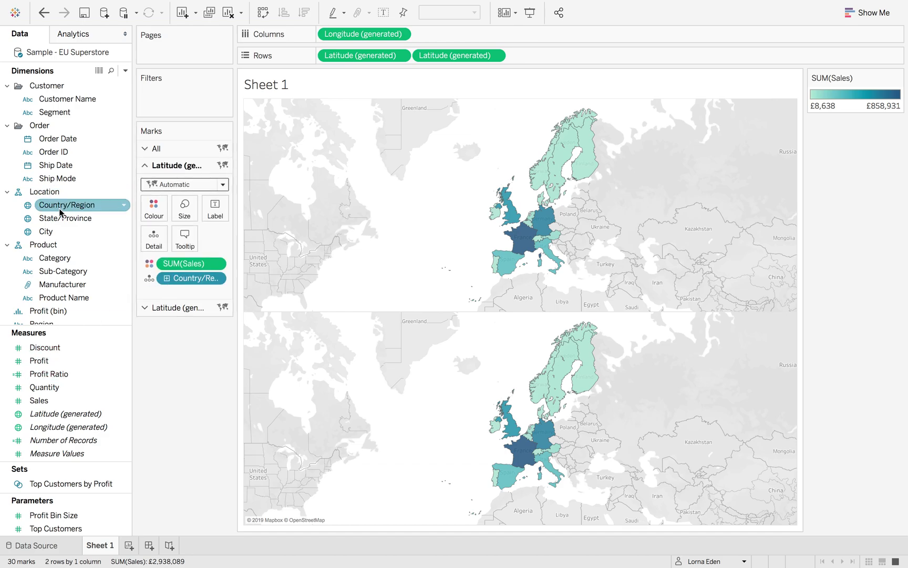
# - Create a set from Country/Region named Region Set that contains United Kingdom
pyautogui.rightClick(80, 207)
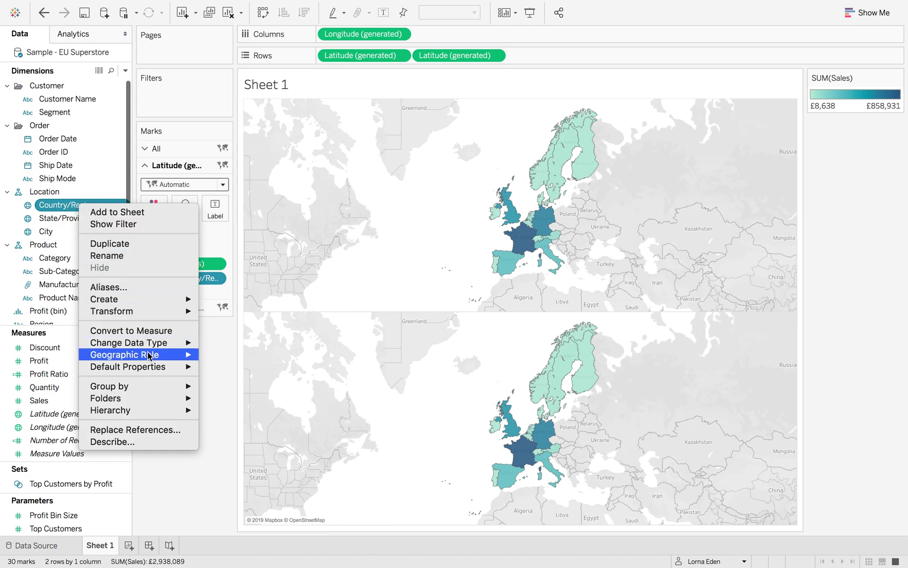
pyautogui.moveTo(150, 299)
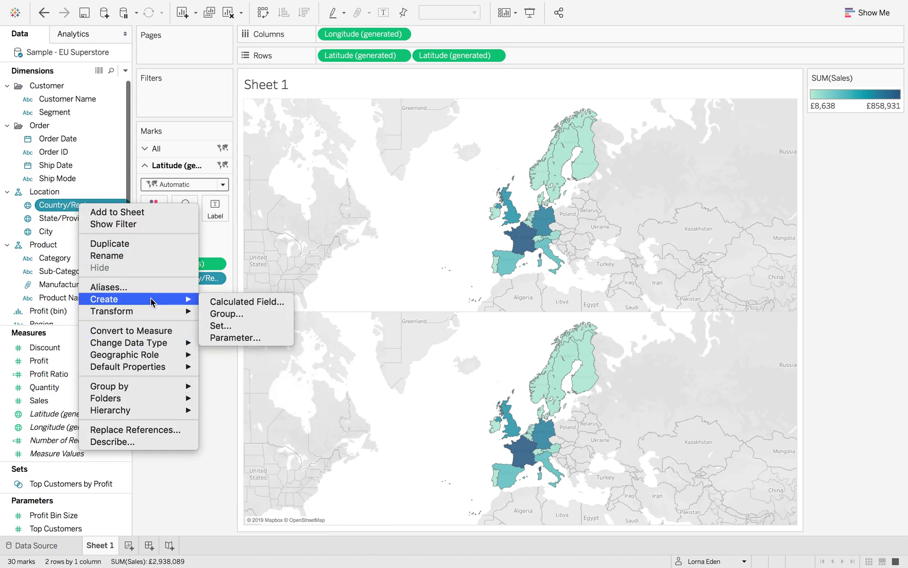
pyautogui.click(231, 324)
pyautogui.scroll(-2, 380, 253)
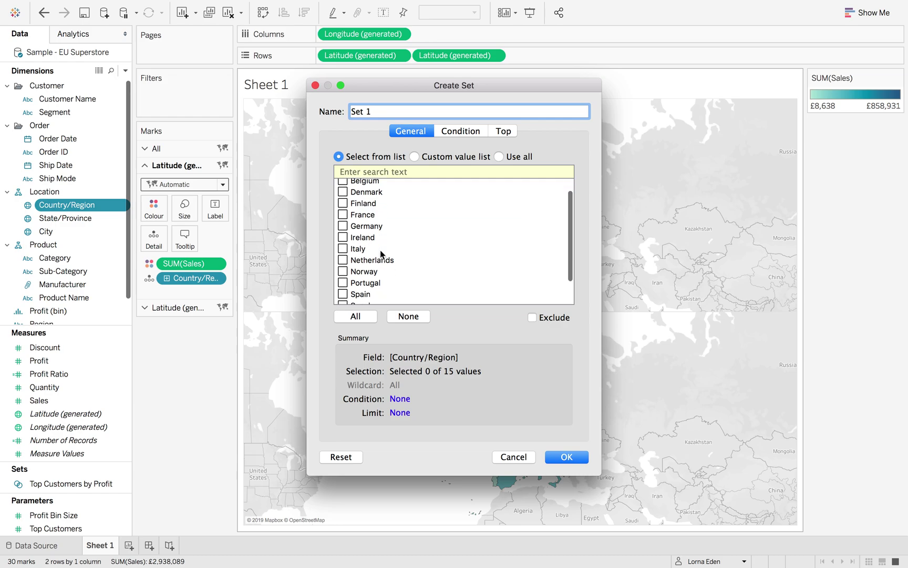
pyautogui.click(343, 298)
pyautogui.tripleClick(379, 112)
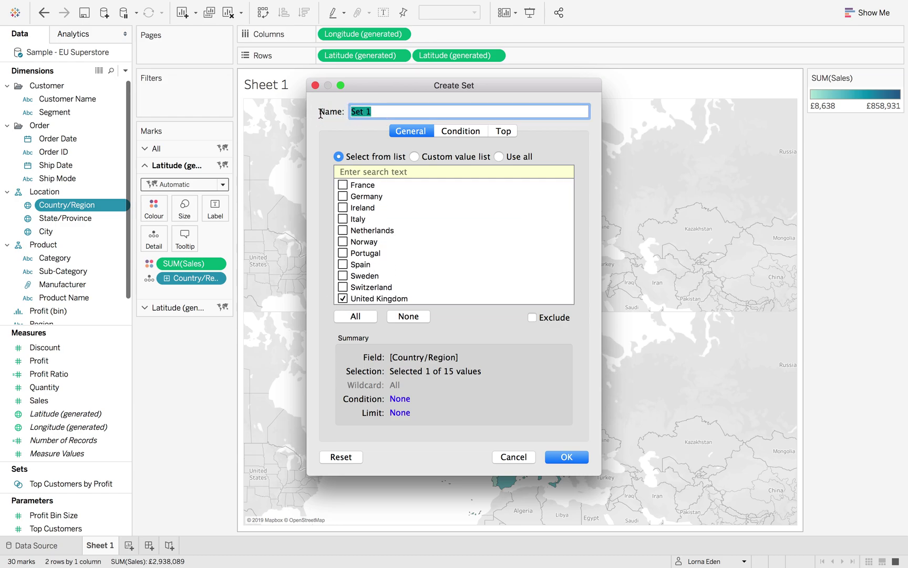
pyautogui.write('R')
pyautogui.click(571, 457)
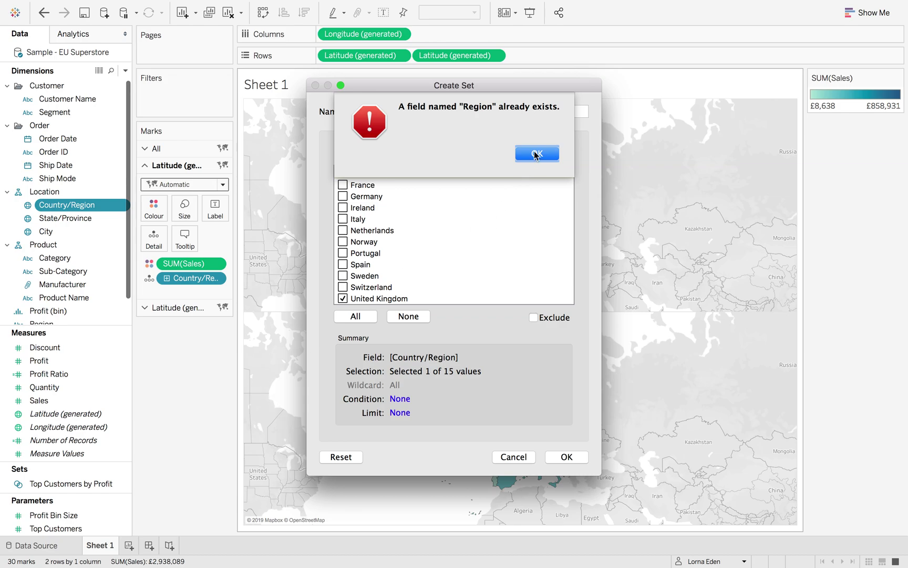
pyautogui.click(536, 154)
pyautogui.click(444, 108)
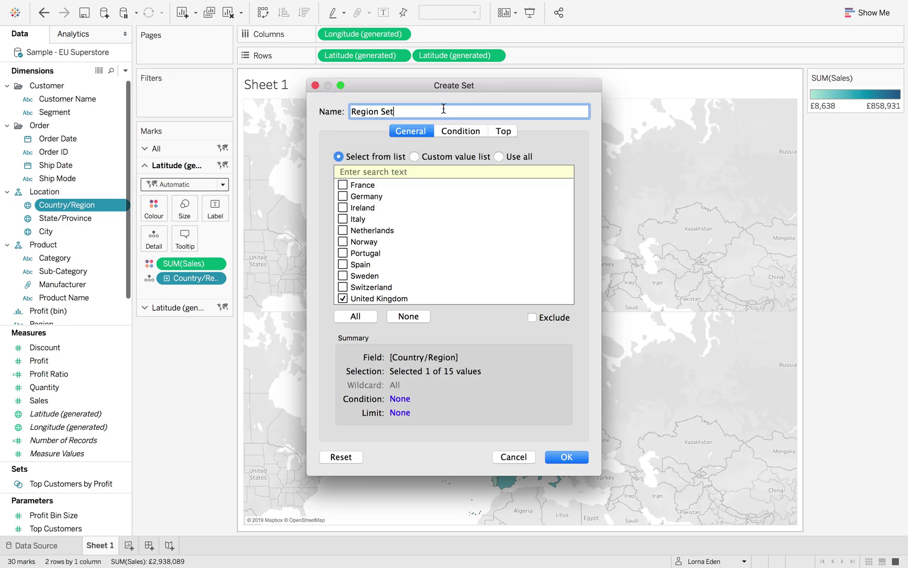
pyautogui.click(567, 457)
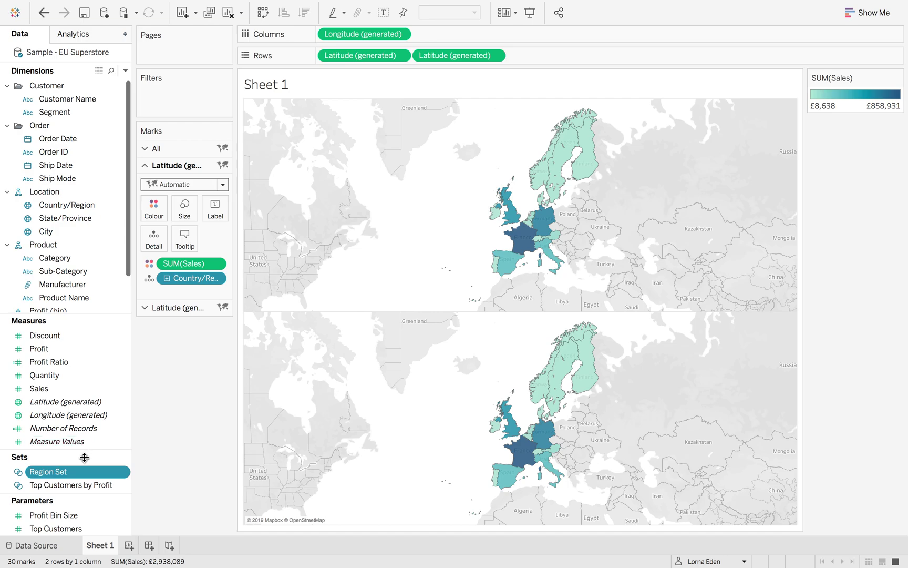
# - Colour the top map by Region Set membership and draw it with filled Map marks
pyautogui.moveTo(79, 473); pyautogui.dragTo(154, 208)
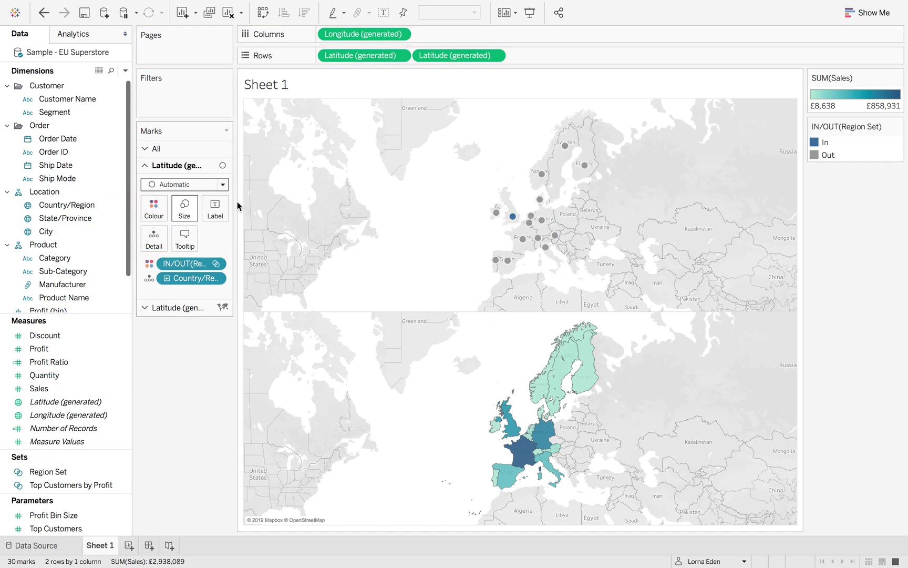
pyautogui.click(187, 184)
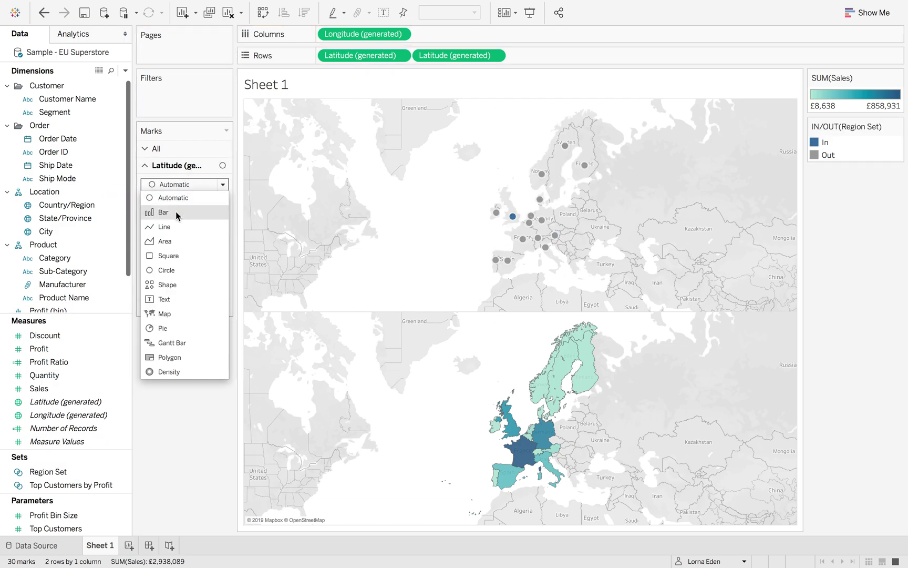
pyautogui.click(185, 316)
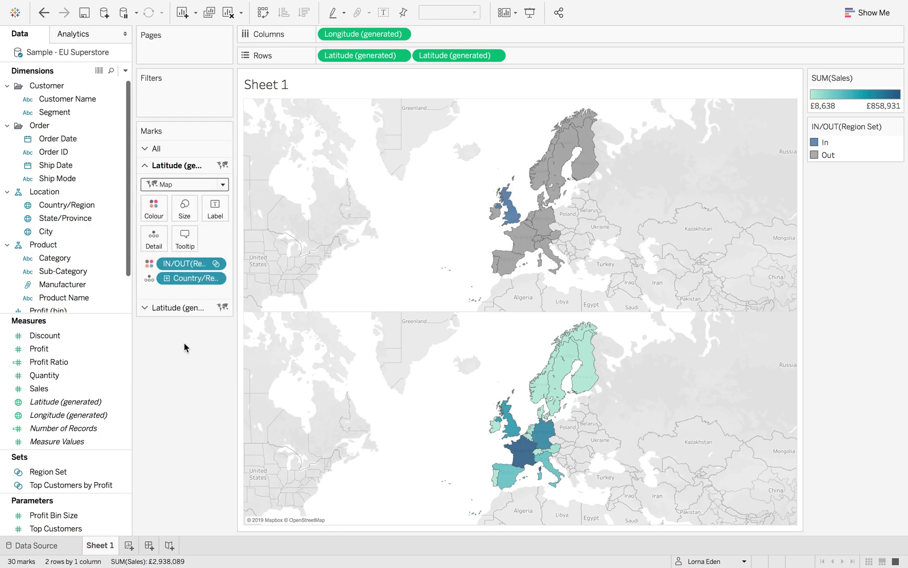
# - Add a Change Set Values action 'Region' from Sample - EU Superstore targeting Region Set, keeping set values
pyautogui.moveTo(155, 2)
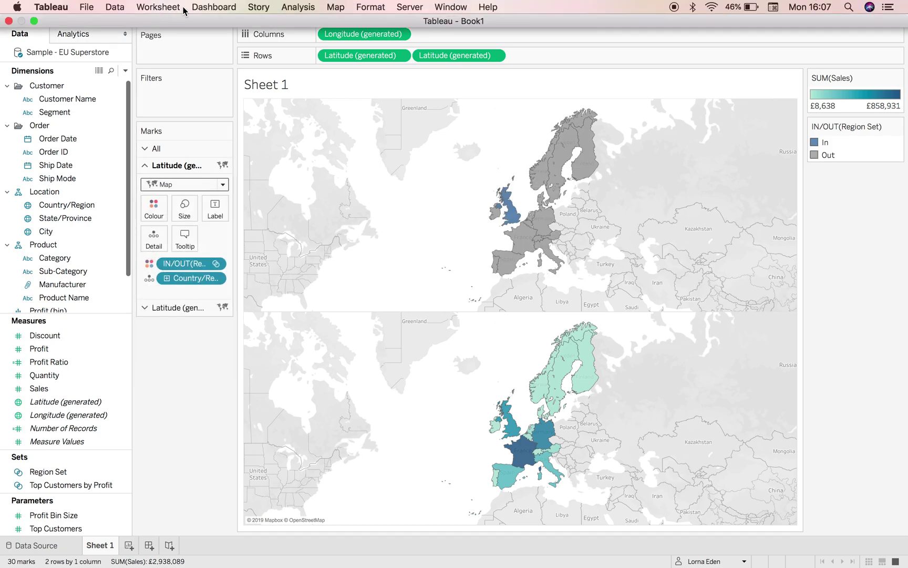
pyautogui.click(167, 12)
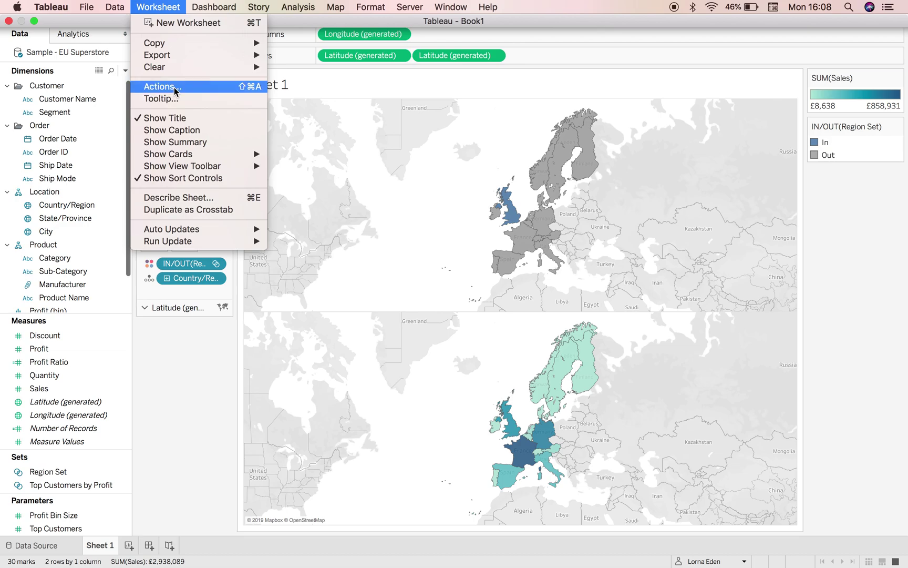
pyautogui.click(175, 89)
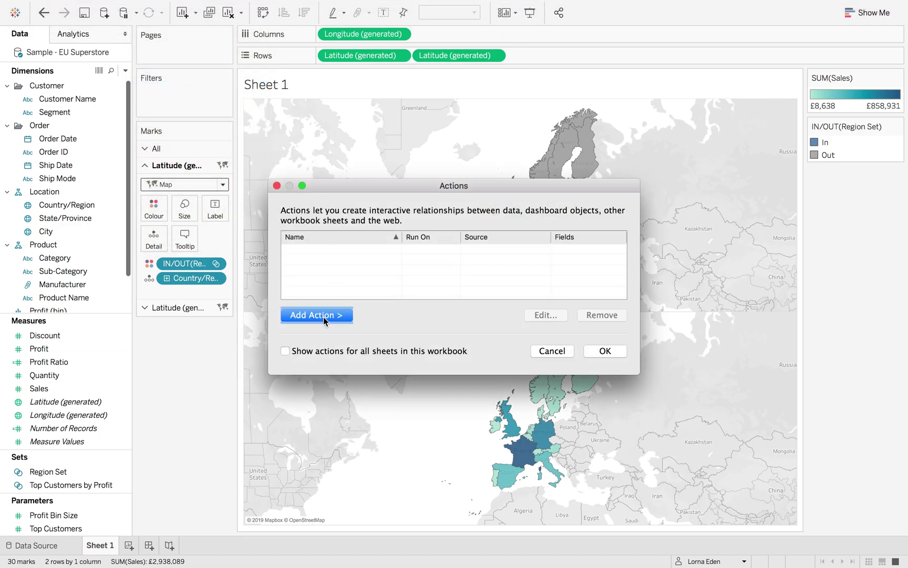
pyautogui.click(322, 315)
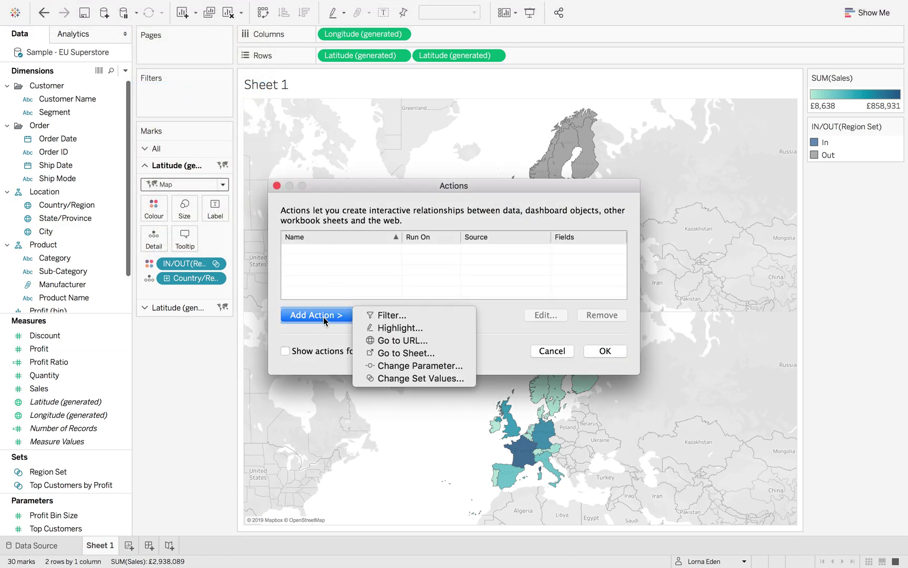
pyautogui.click(391, 379)
pyautogui.click(385, 181)
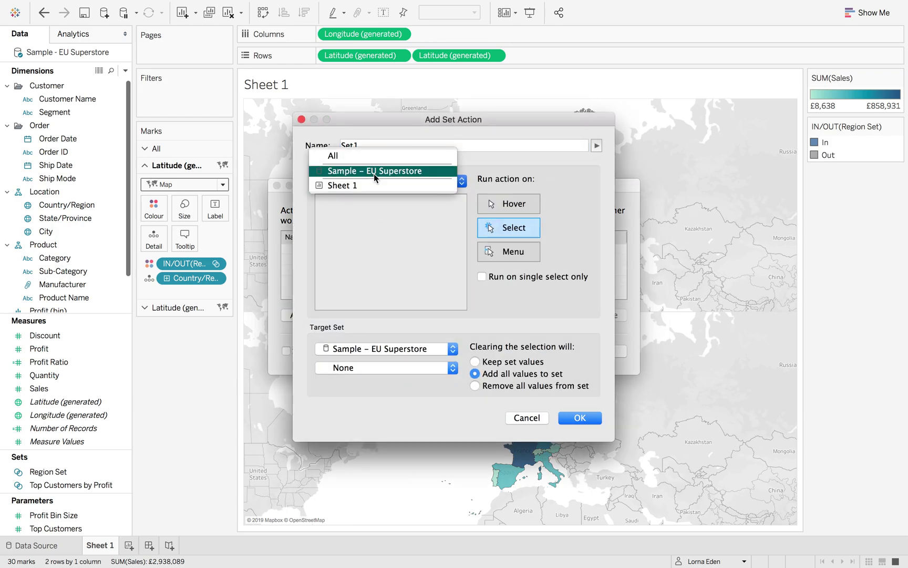
pyautogui.click(371, 172)
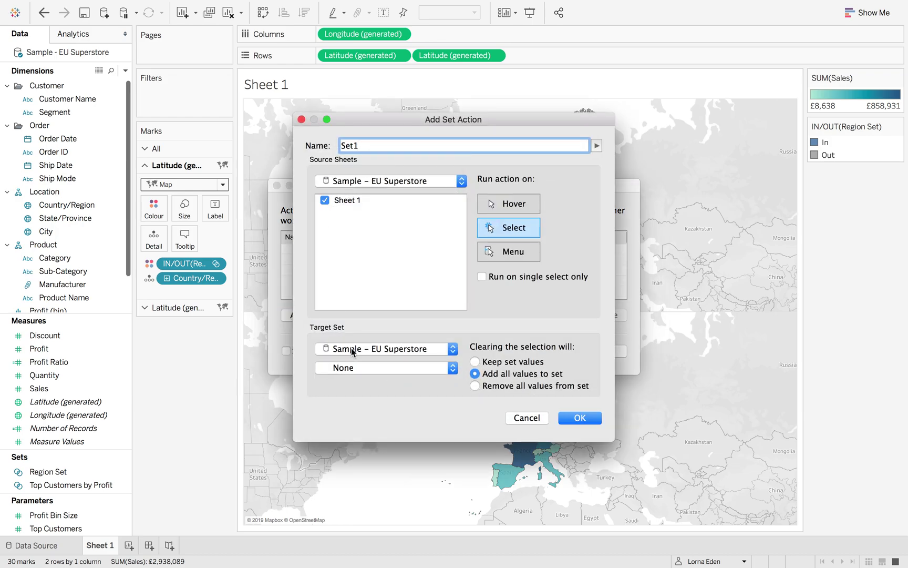
pyautogui.click(367, 369)
pyautogui.click(346, 378)
pyautogui.click(476, 362)
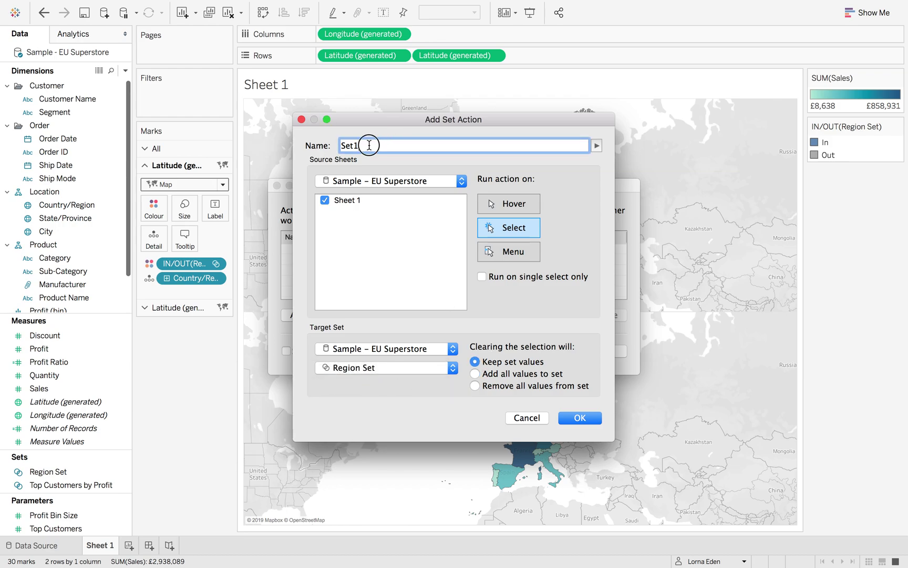
pyautogui.moveTo(369, 144); pyautogui.dragTo(331, 146)
pyautogui.write('Region')
pyautogui.click(566, 418)
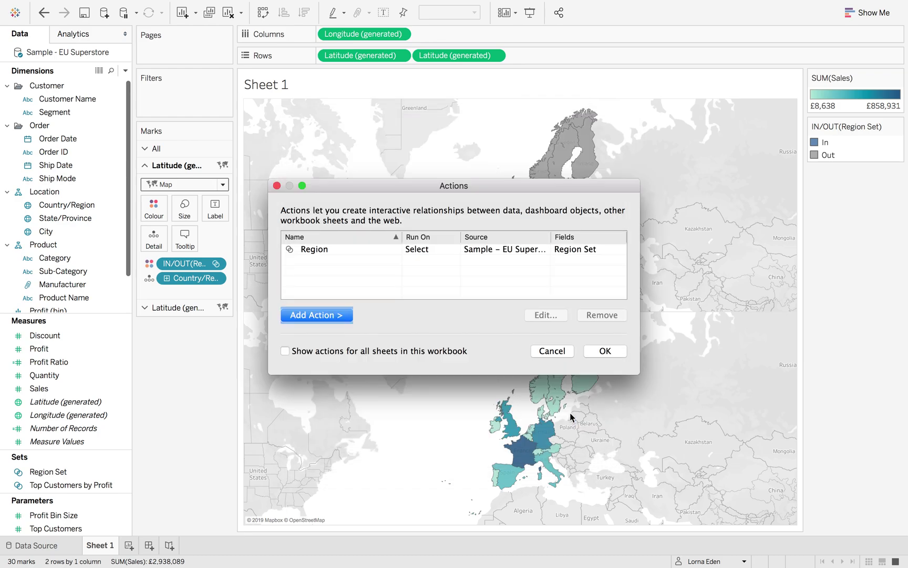
# - Test the action by picking France, clearing it, then making the United Kingdom the set member
pyautogui.click(609, 351)
pyautogui.click(526, 246)
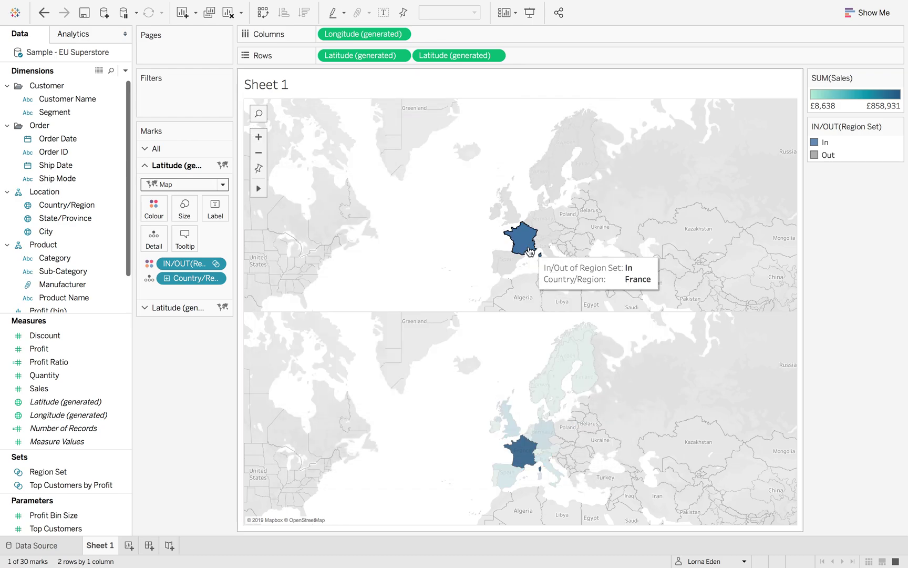
pyautogui.click(528, 249)
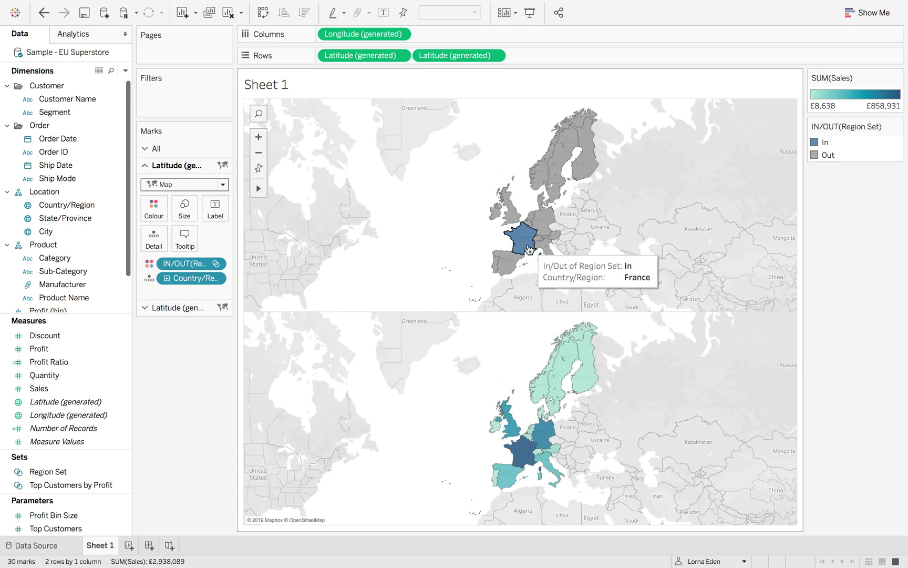
pyautogui.doubleClick(514, 214)
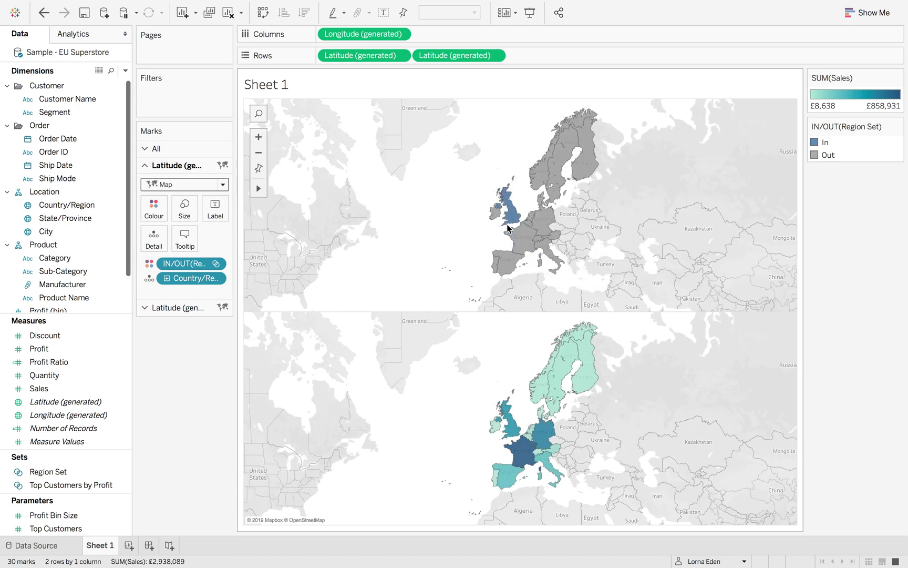
pyautogui.click(129, 545)
# - Chart Sales bars per Sub-Category sorted largest first, fitted to the Entire View
pyautogui.doubleClick(72, 270)
pyautogui.click(59, 389)
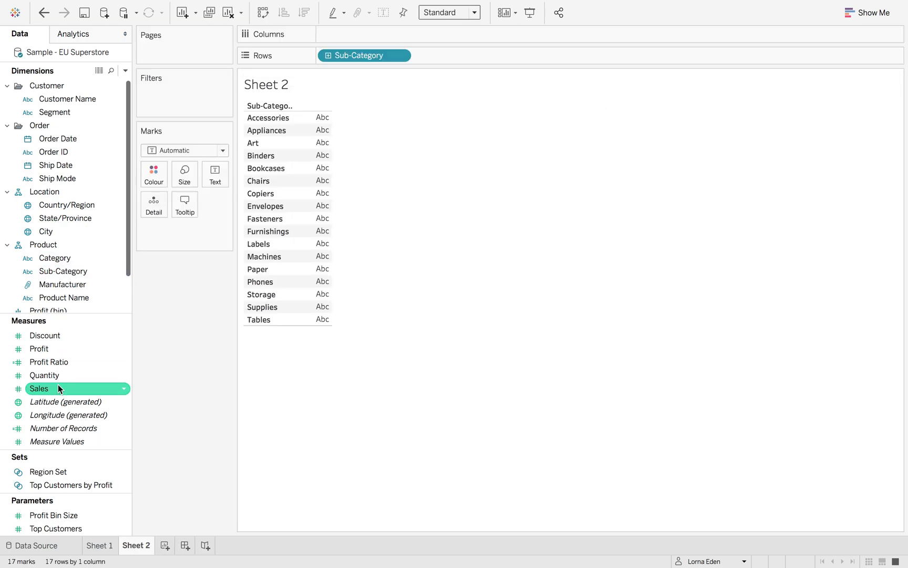
pyautogui.moveTo(59, 388); pyautogui.dragTo(341, 34)
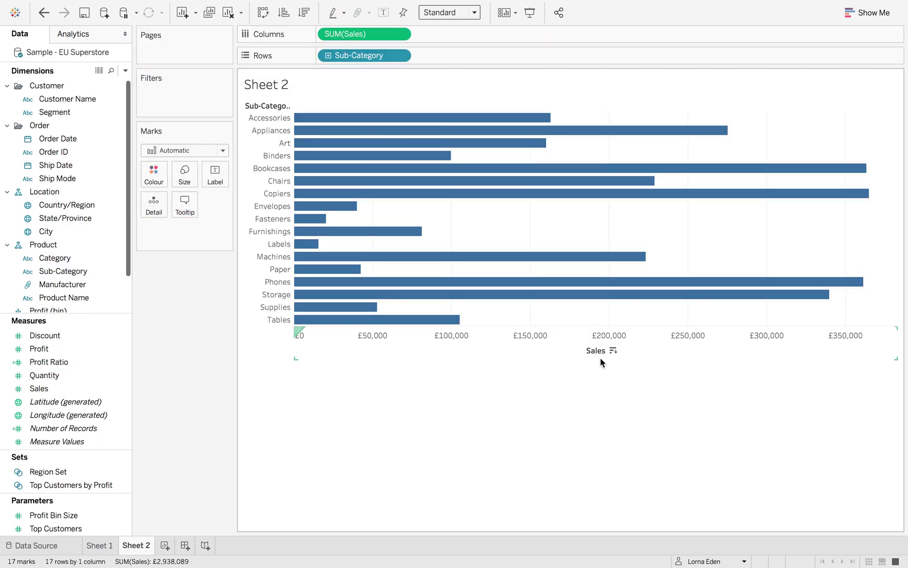
pyautogui.click(614, 351)
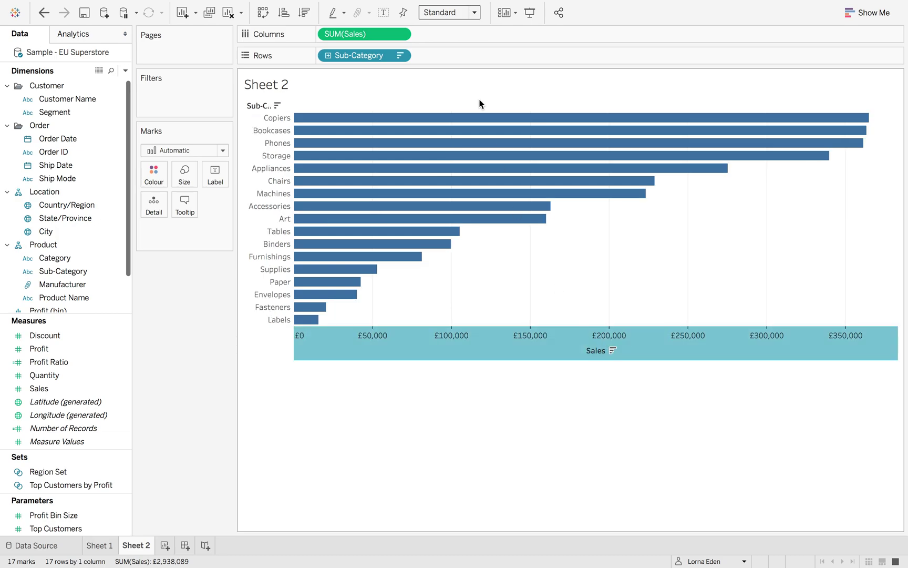
pyautogui.click(457, 12)
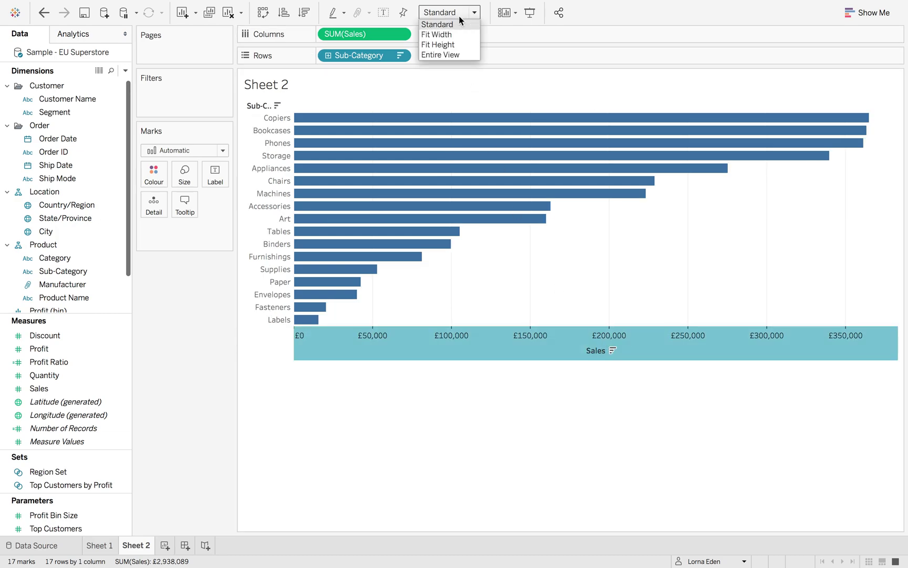
pyautogui.click(443, 53)
# - Add a second Sales pane shown as Percent of Total
pyautogui.moveTo(58, 388); pyautogui.dragTo(481, 36)
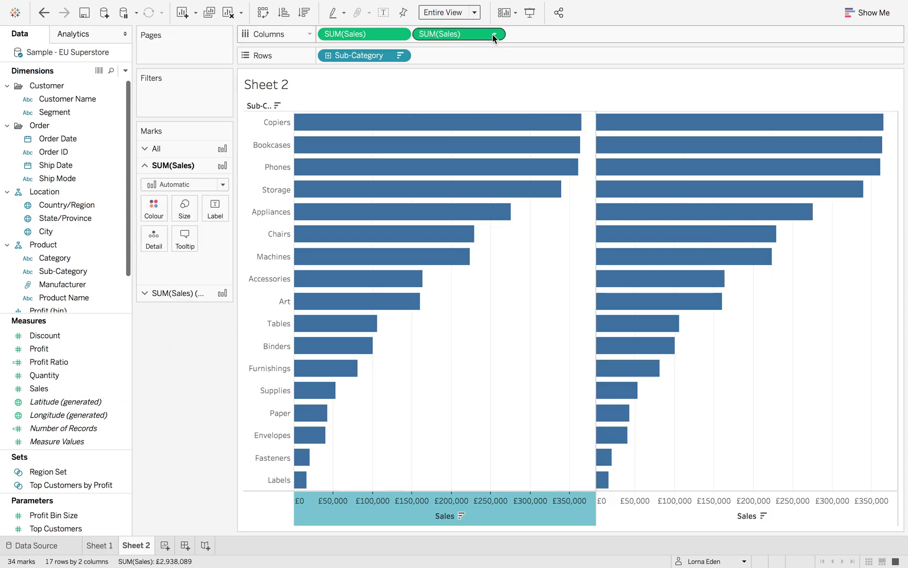
pyautogui.click(495, 33)
pyautogui.moveTo(487, 239)
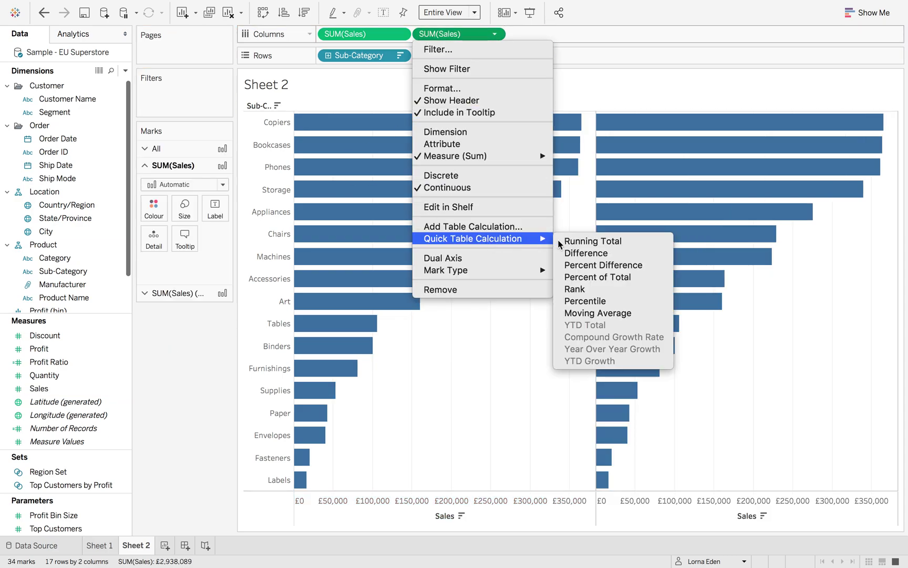
pyautogui.click(606, 278)
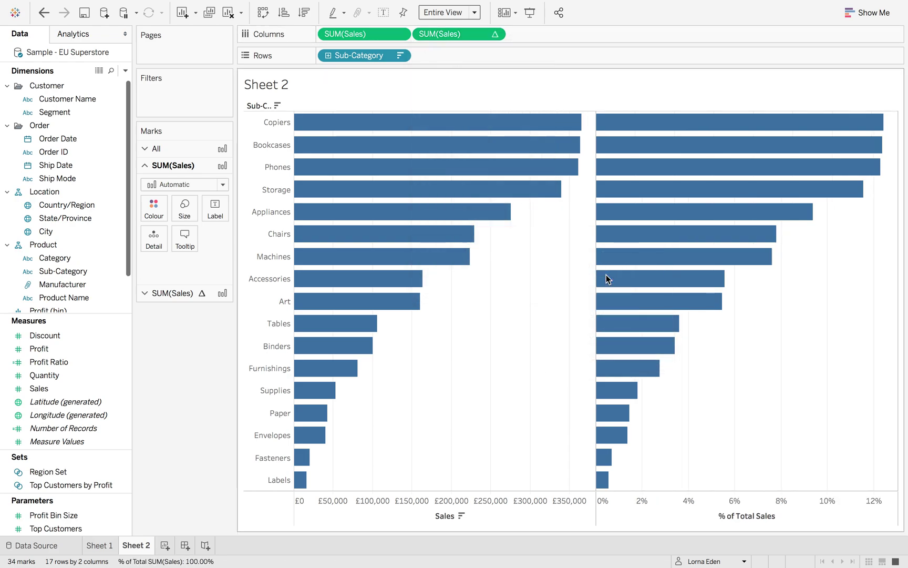
pyautogui.click(167, 152)
# - Colour bars by Region Set, compute Percent of Total using In/Out of Region Set, and order In before Out
pyautogui.moveTo(52, 471); pyautogui.dragTo(151, 198)
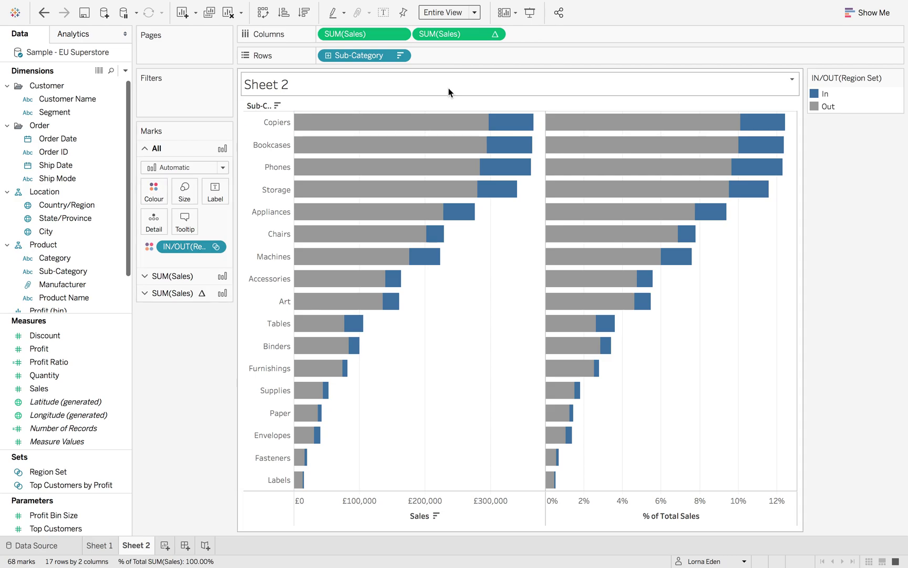
pyautogui.click(494, 38)
pyautogui.moveTo(497, 227)
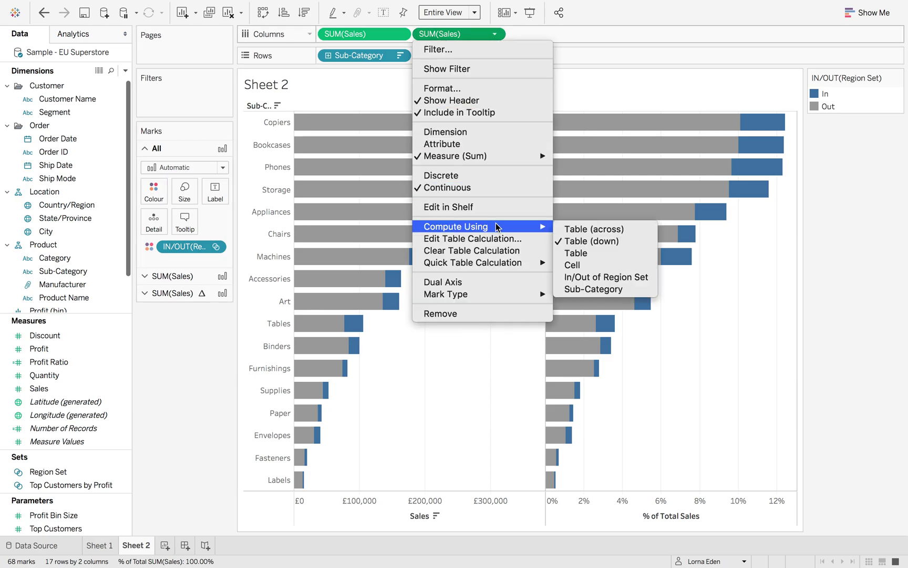
pyautogui.click(601, 278)
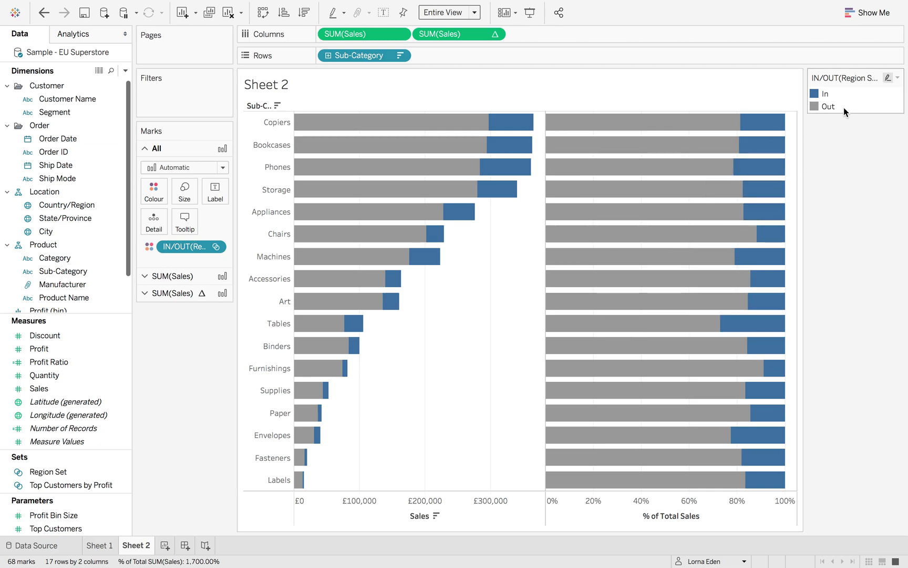
pyautogui.moveTo(825, 94); pyautogui.dragTo(823, 109)
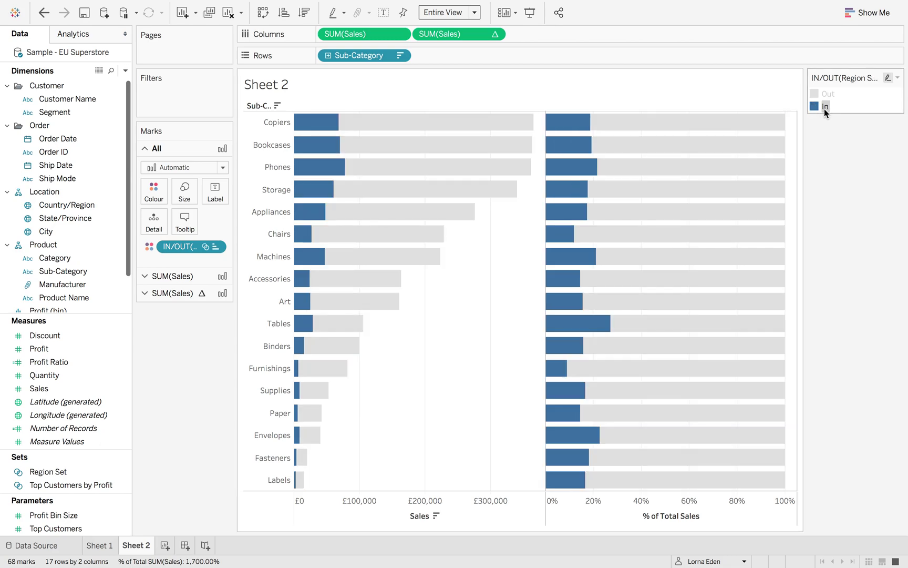
pyautogui.click(830, 138)
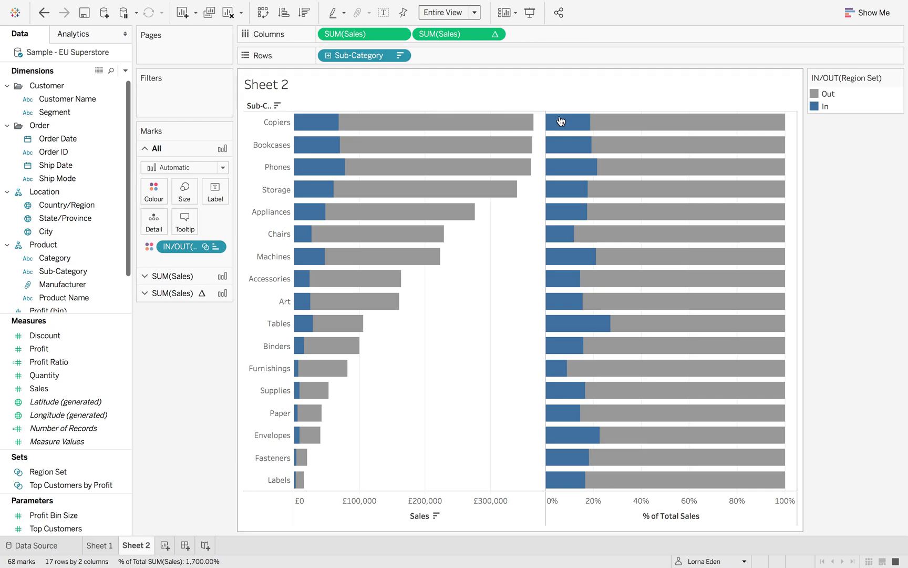
pyautogui.click(178, 292)
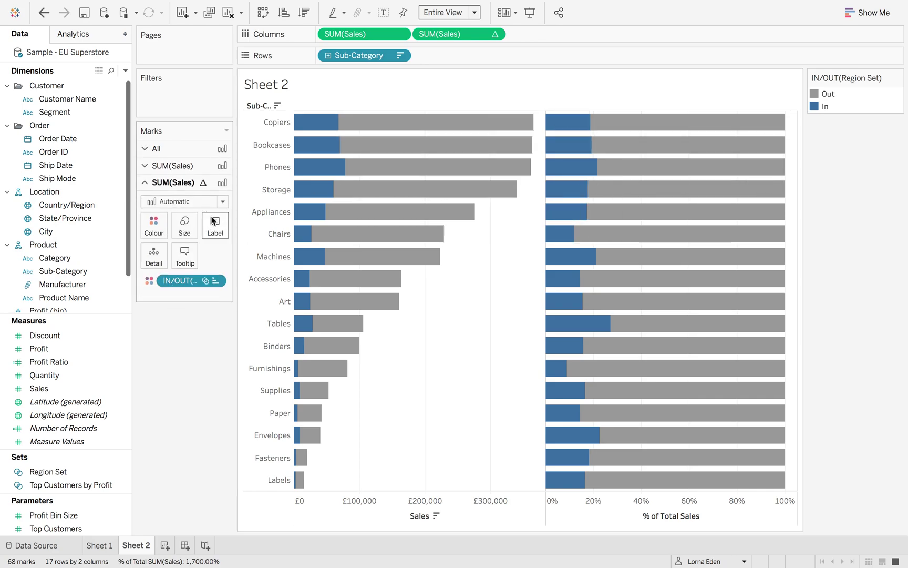
# - Show mark labels on the % of Total Sales bars
pyautogui.click(215, 225)
pyautogui.click(246, 254)
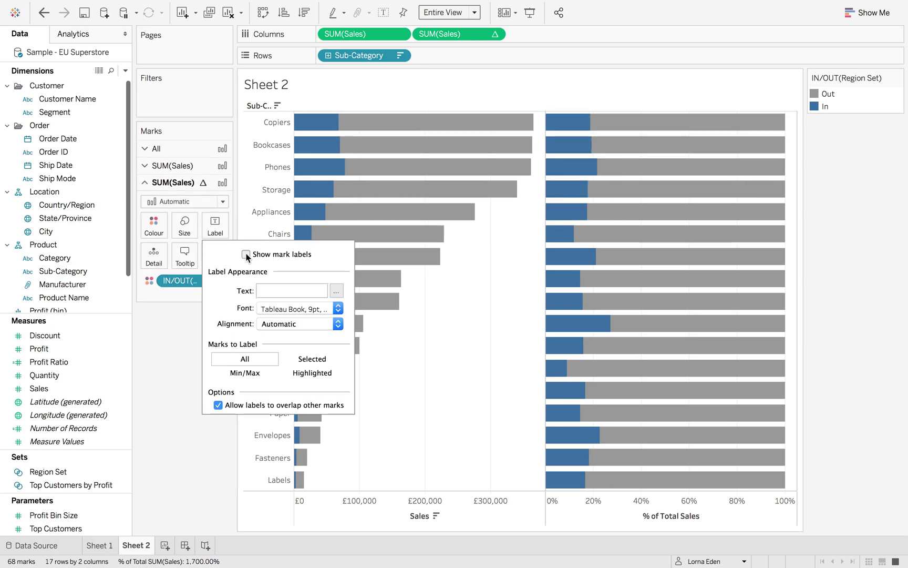
pyautogui.click(186, 341)
# - Try £ value labels on the Sales bars, then turn them off again
pyautogui.click(189, 165)
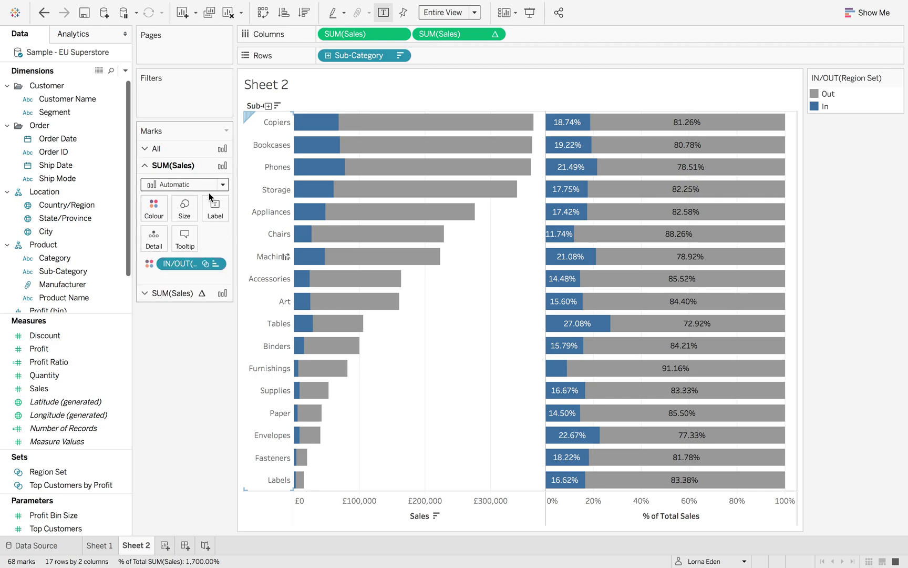
pyautogui.click(213, 206)
pyautogui.click(245, 237)
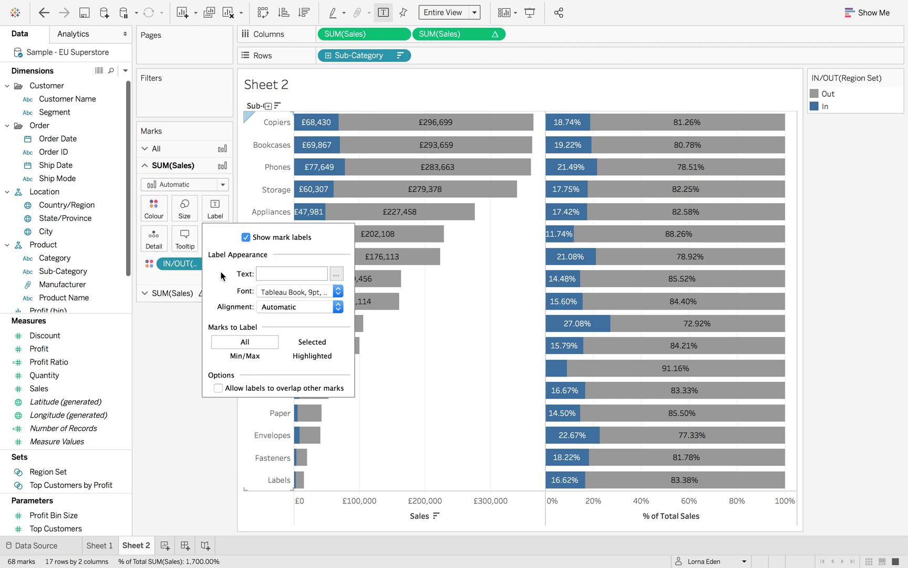
pyautogui.click(192, 320)
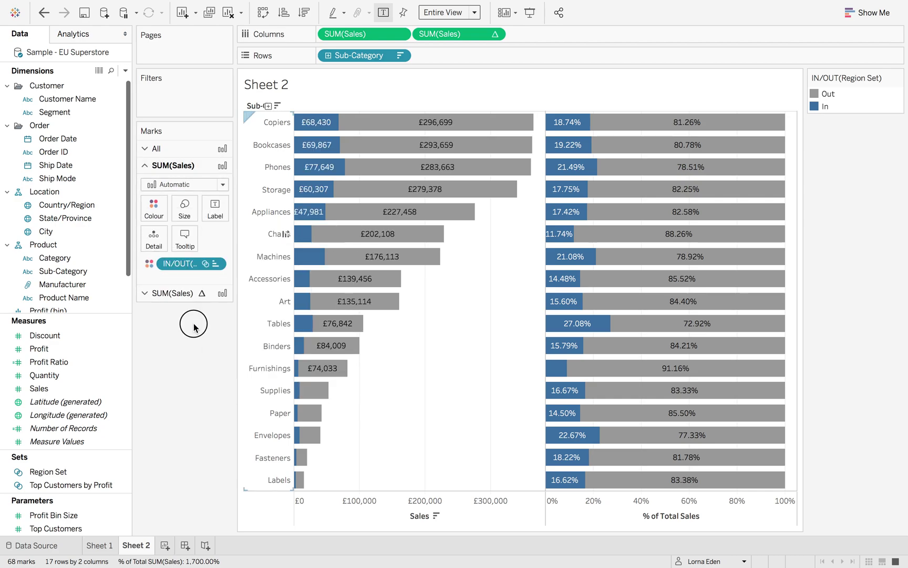
pyautogui.click(220, 211)
pyautogui.click(245, 236)
pyautogui.click(373, 416)
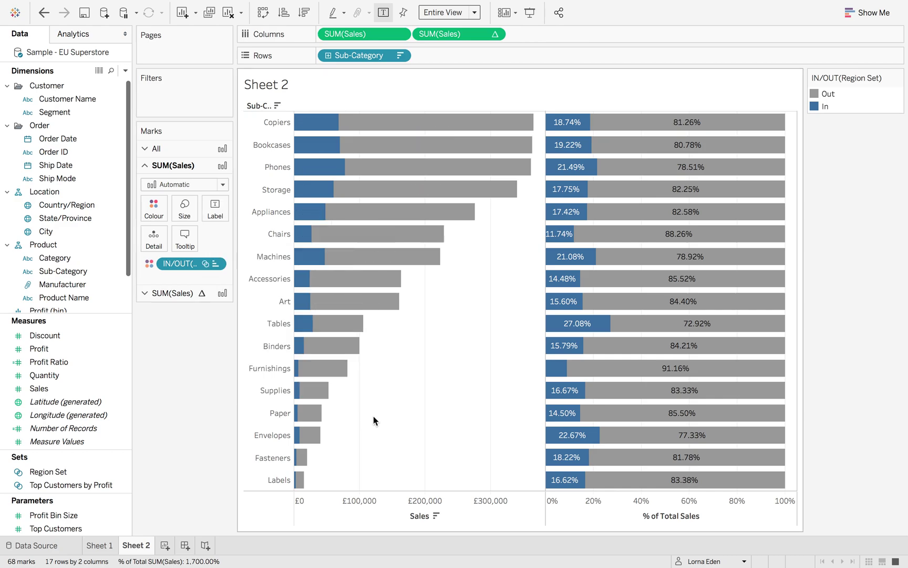
pyautogui.click(125, 71)
# - Create the calculated field Region Sales with formula IF [Region Set] THEN [Sales] END
pyautogui.click(118, 85)
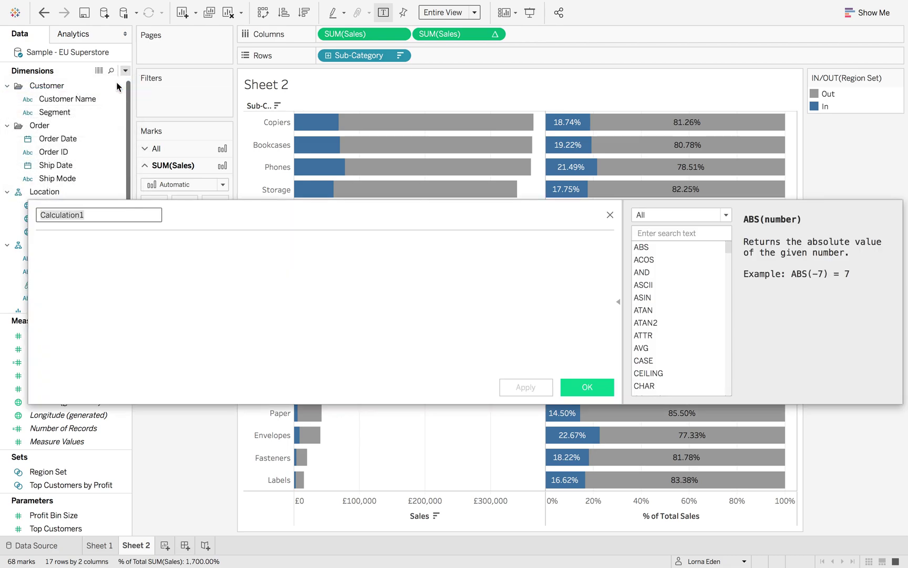
pyautogui.write('Region Sales')
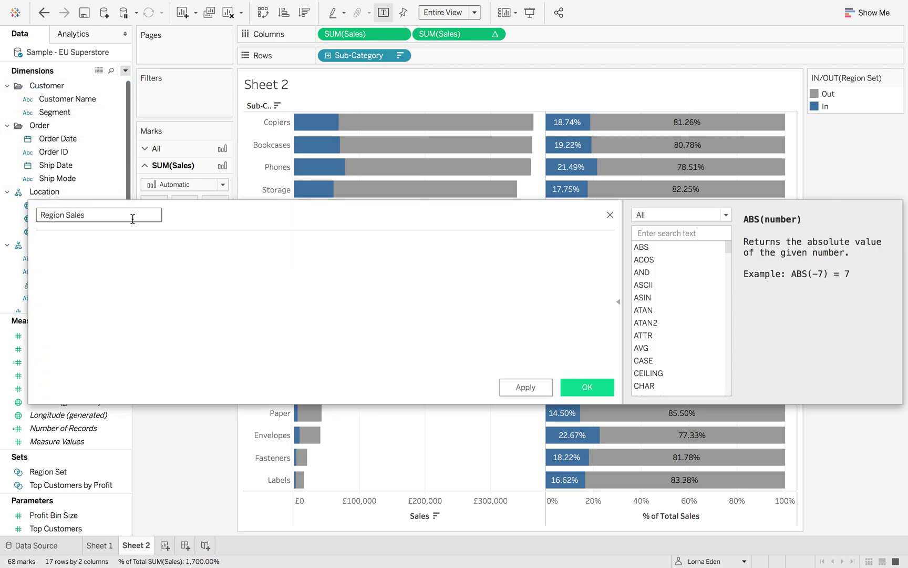
pyautogui.write('IF reg')
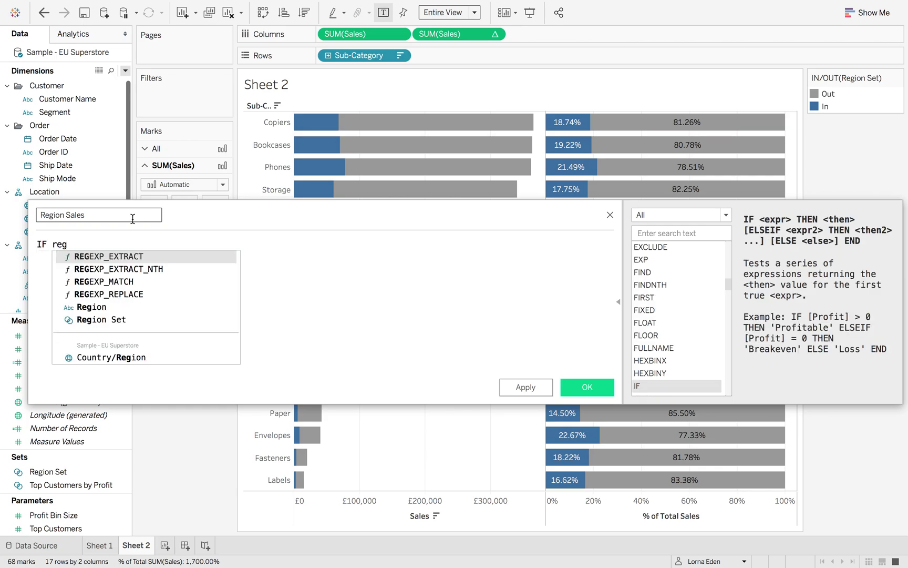
pyautogui.press('Down')
pyautogui.press('Down')
pyautogui.press('Down')
pyautogui.press('Down')
pyautogui.press('Down')
pyautogui.press('Return')
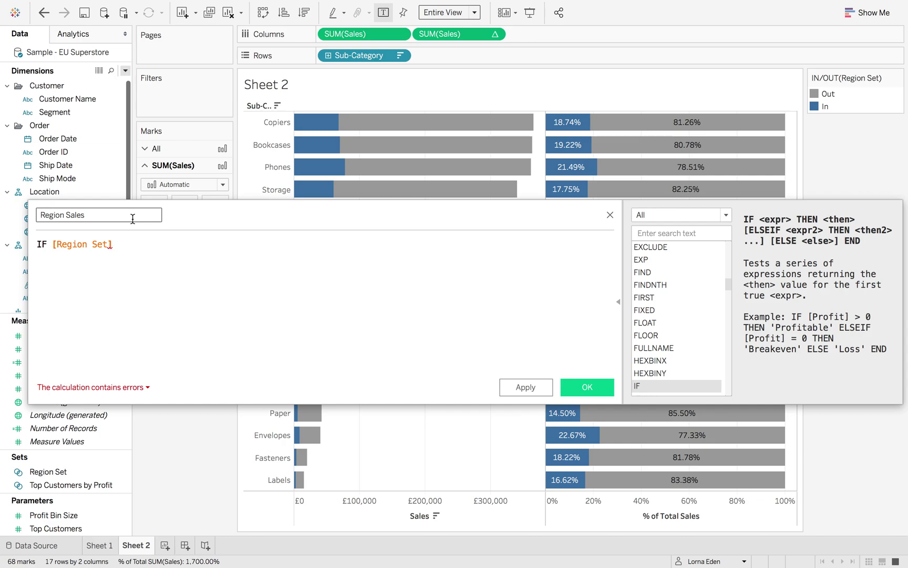
pyautogui.write('the')
pyautogui.press('Return')
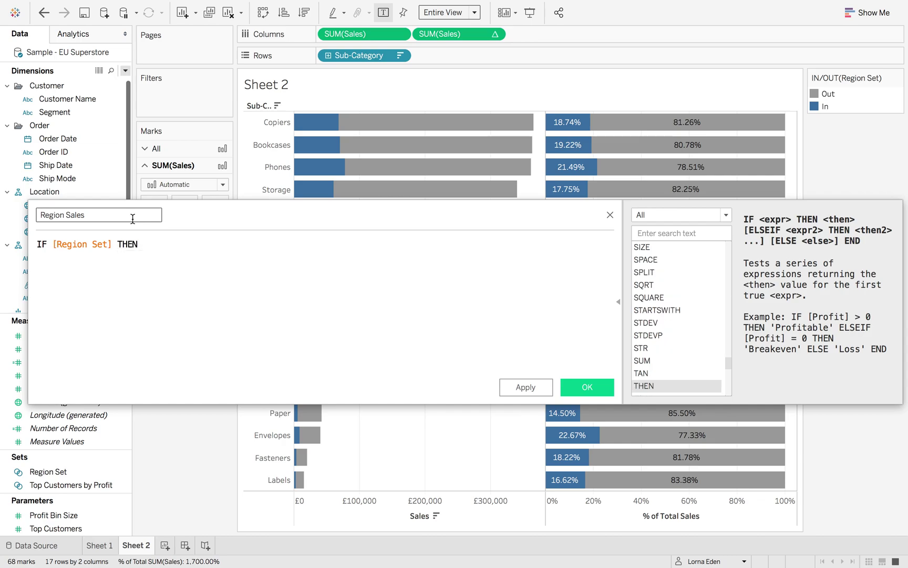
pyautogui.write('sak')
pyautogui.press('BackSpace')
pyautogui.press('Return')
pyautogui.write('En')
pyautogui.press('Return')
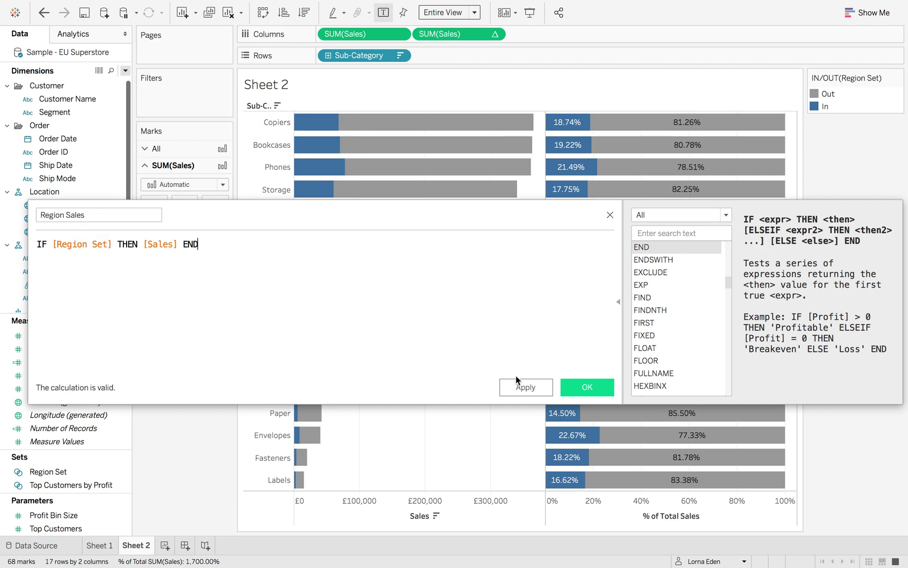
pyautogui.click(576, 386)
# - Add Region Sales to Rows as a discrete header
pyautogui.moveTo(52, 375); pyautogui.dragTo(489, 58)
pyautogui.click(495, 55)
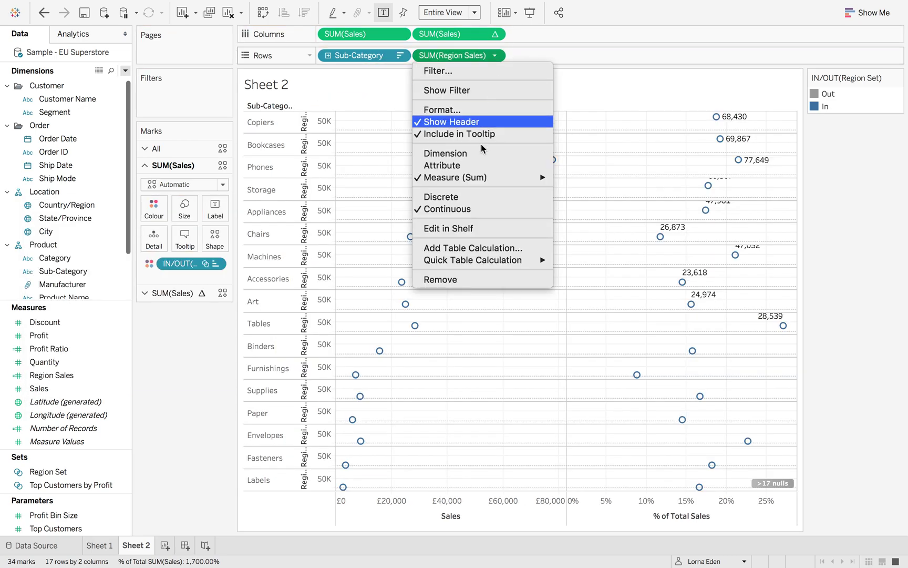
pyautogui.click(477, 198)
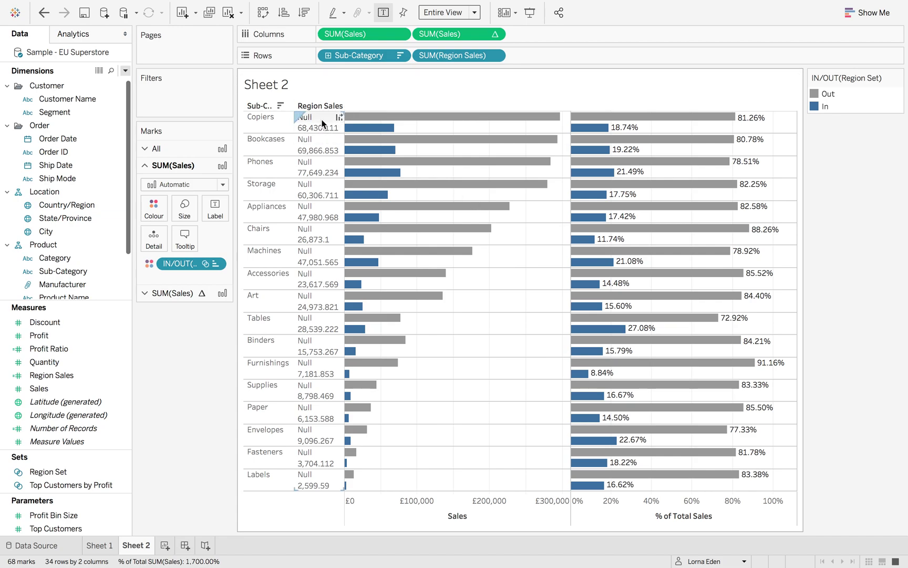
# - Rewrite Region Sales as {FIXED [Sub-Category]:SUM(IF [Region Set] THEN [Sales] END)}
pyautogui.click(57, 375)
pyautogui.rightClick(66, 378)
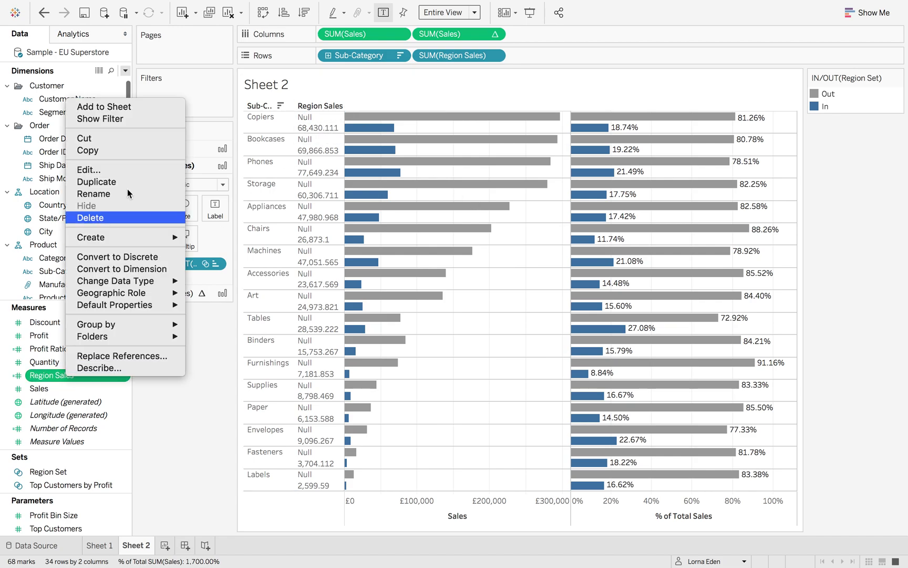
pyautogui.click(118, 170)
pyautogui.click(38, 244)
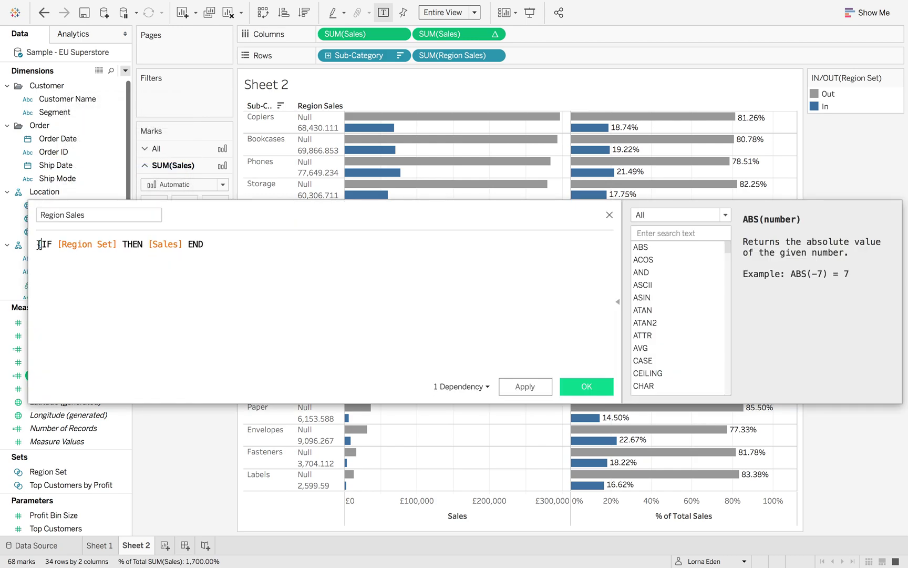
pyautogui.write('FIXe')
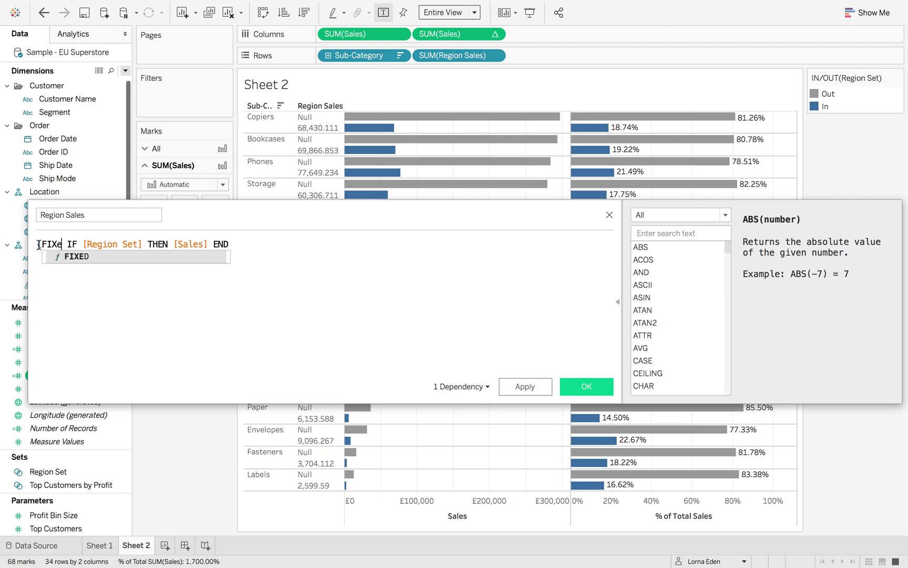
pyautogui.press('Return')
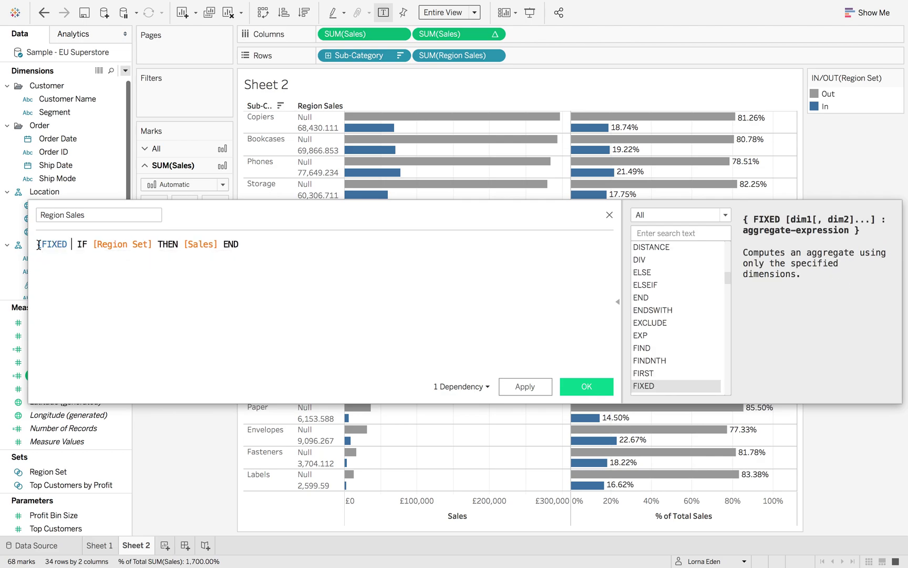
pyautogui.write('sub')
pyautogui.press('Return')
pyautogui.write(':')
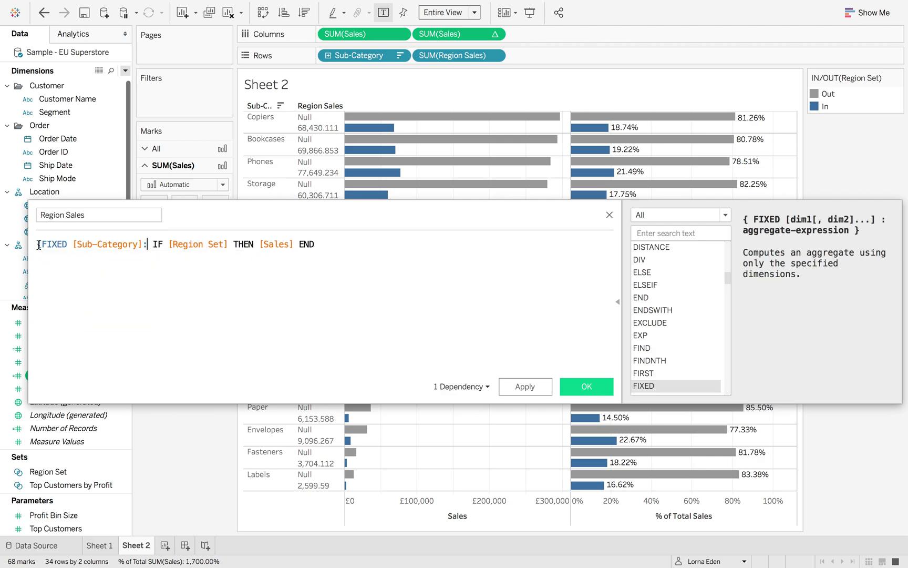
pyautogui.write('sum')
pyautogui.press('Return')
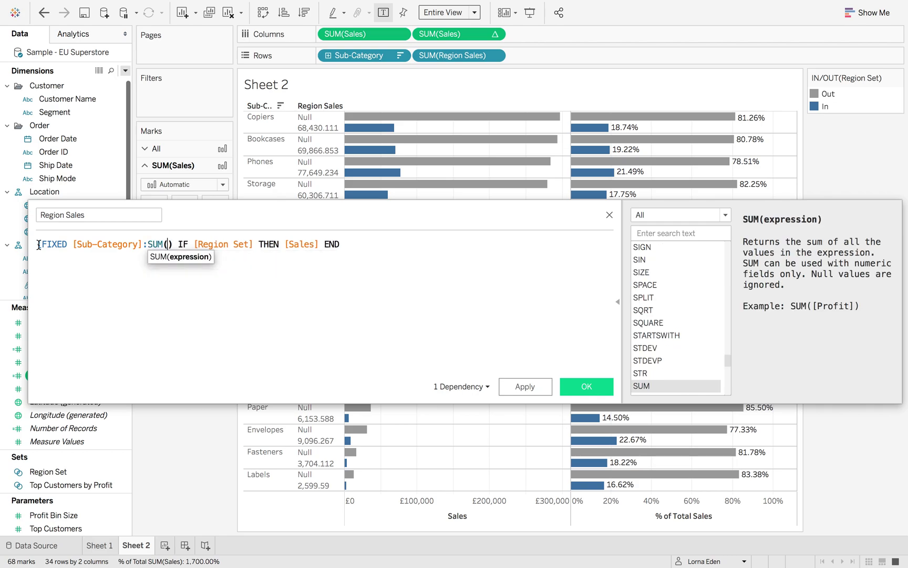
pyautogui.press('Delete')
pyautogui.click(343, 244)
pyautogui.write(')')
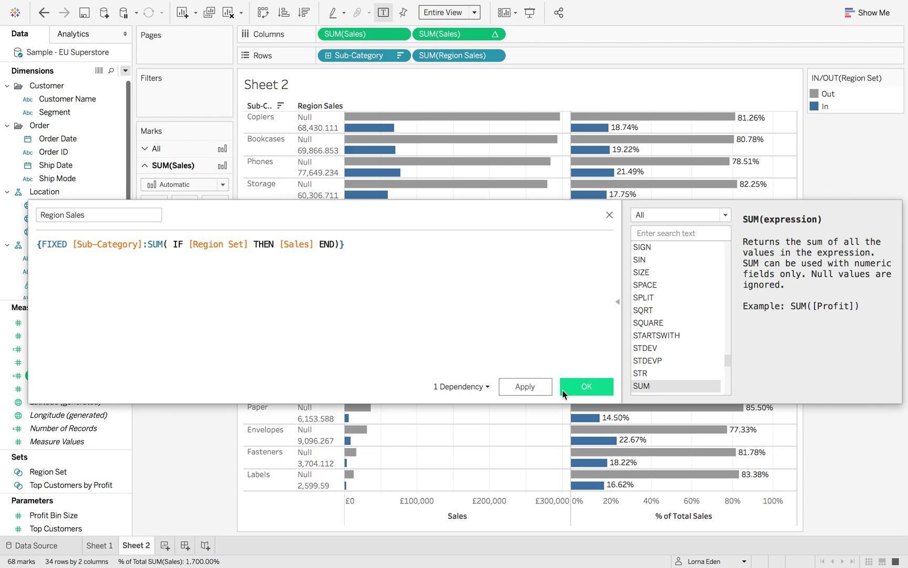
pyautogui.click(578, 387)
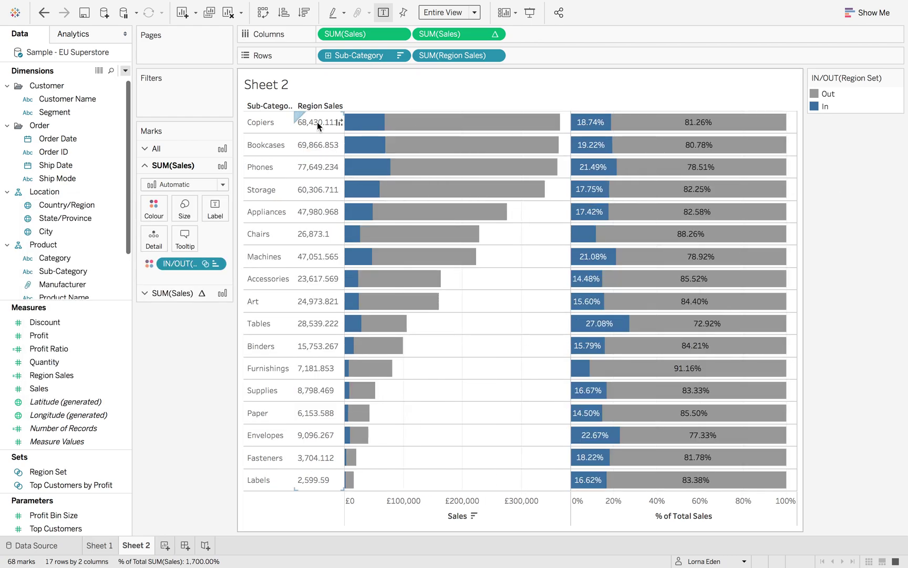
# - Set Region Sales' default number format to custom currency with 0 decimal places
pyautogui.rightClick(59, 376)
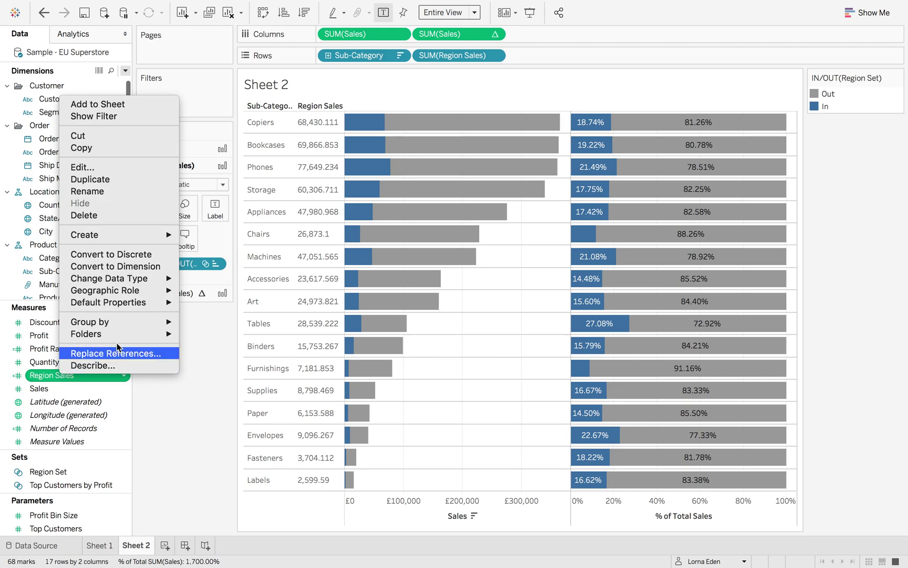
pyautogui.moveTo(158, 302)
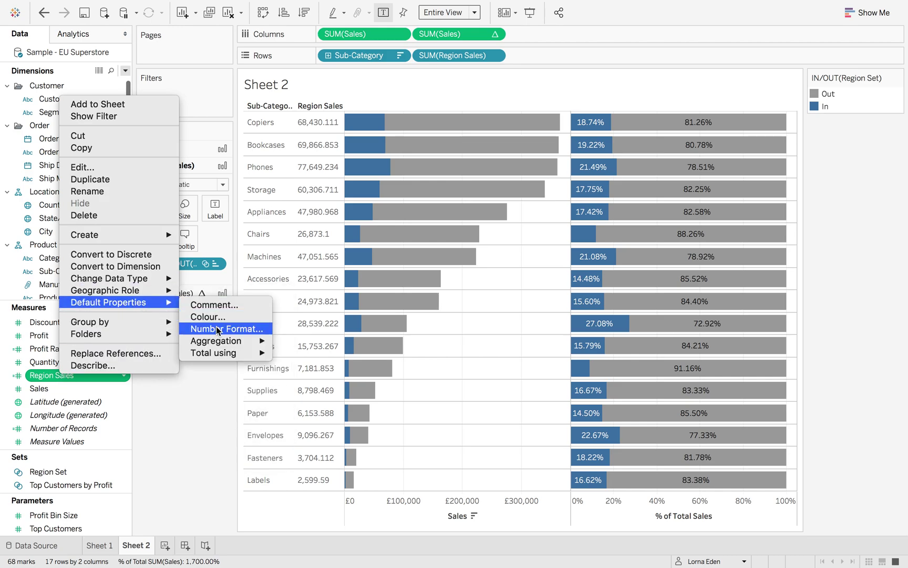
pyautogui.click(216, 328)
pyautogui.click(365, 248)
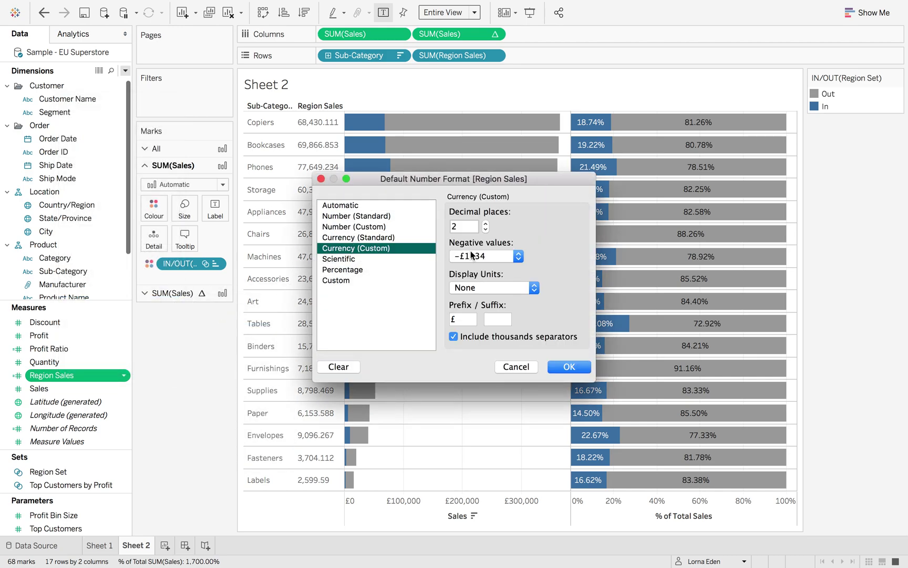
pyautogui.doubleClick(485, 231)
pyautogui.click(567, 362)
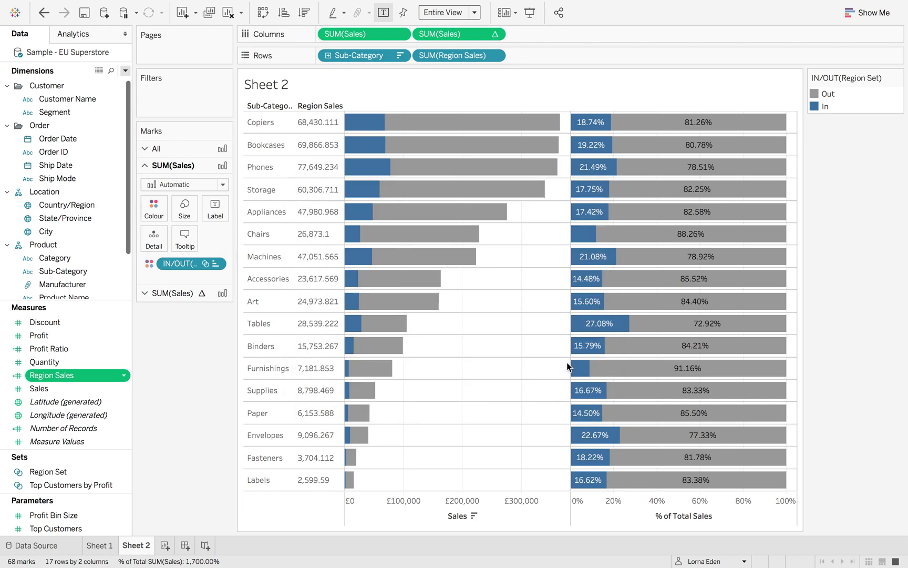
# - Format the Region Sales header values with a blue font and right alignment
pyautogui.click(495, 55)
pyautogui.click(481, 136)
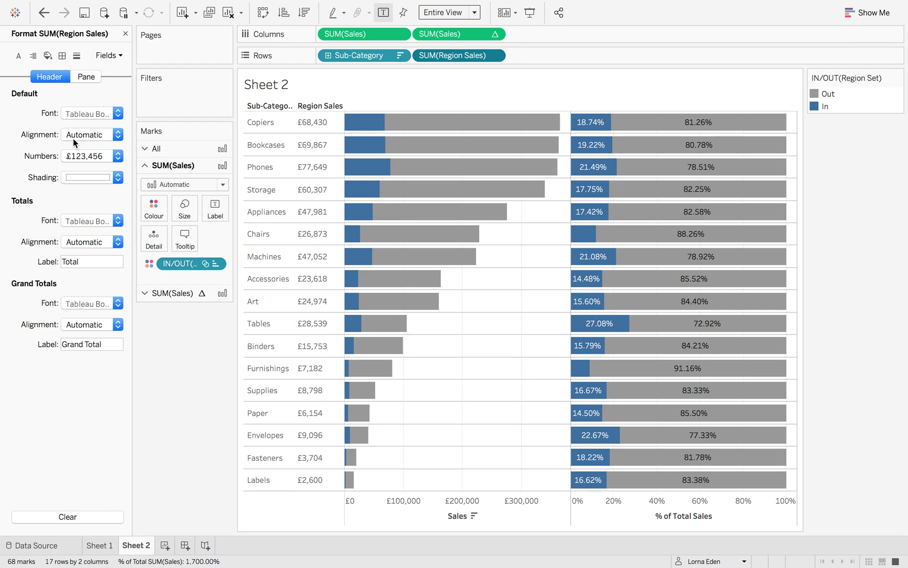
pyautogui.click(93, 118)
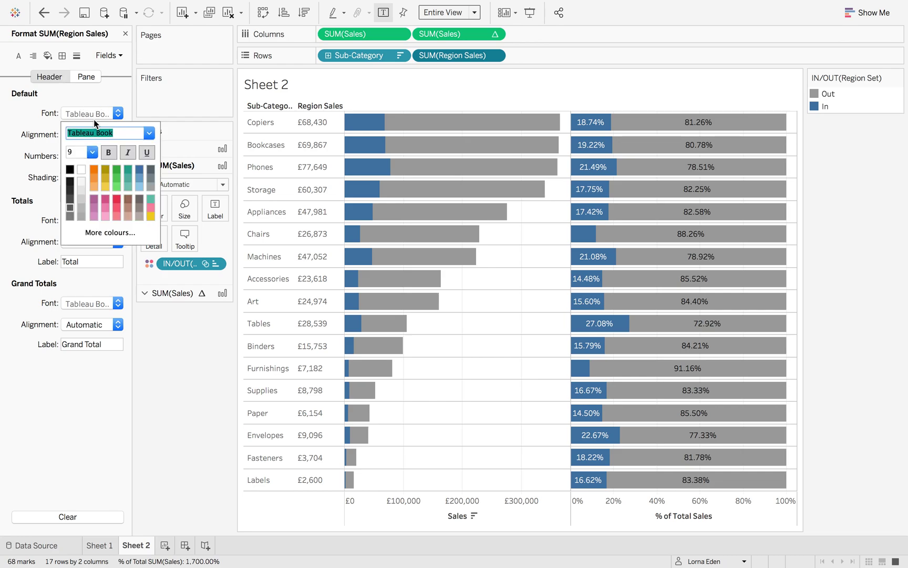
pyautogui.click(139, 170)
pyautogui.click(30, 166)
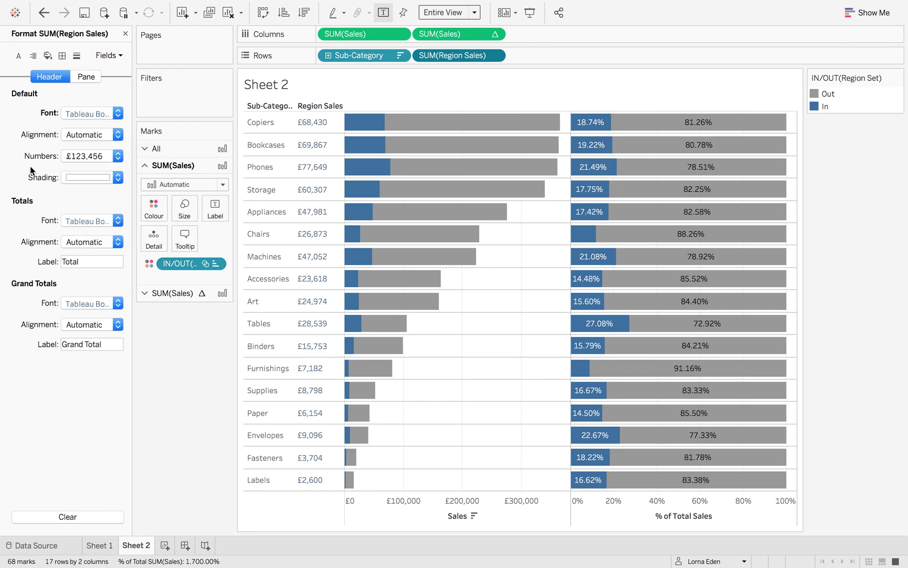
pyautogui.click(94, 153)
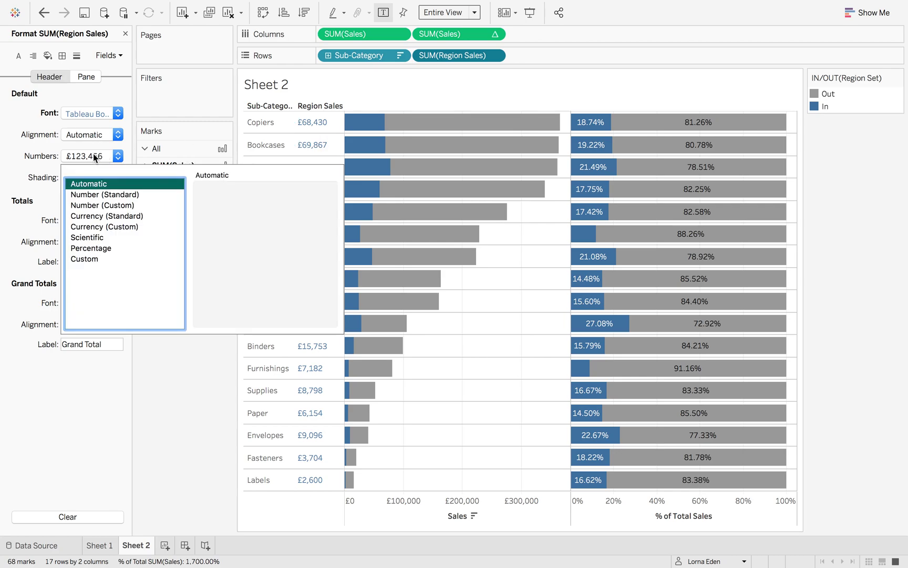
pyautogui.click(90, 136)
pyautogui.click(90, 136)
pyautogui.click(90, 136)
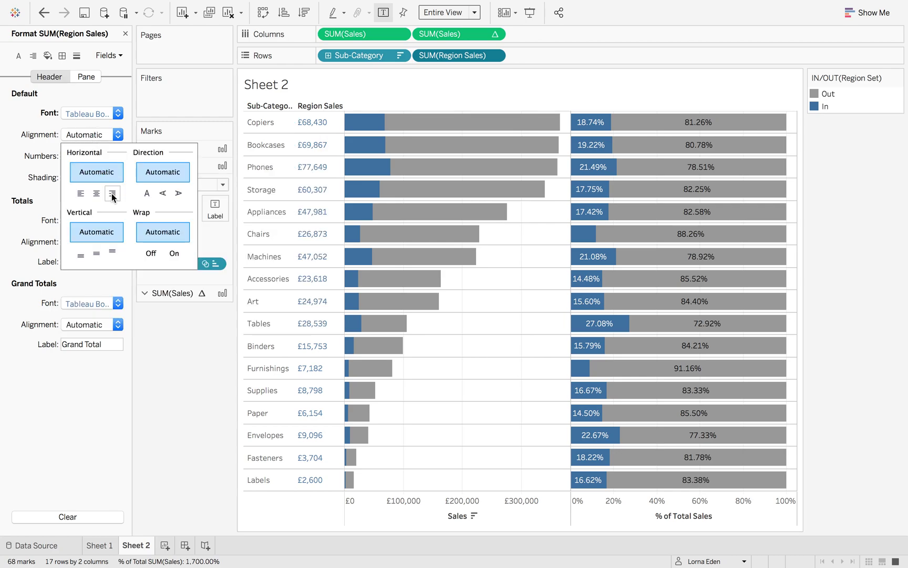
pyautogui.click(113, 193)
pyautogui.click(182, 367)
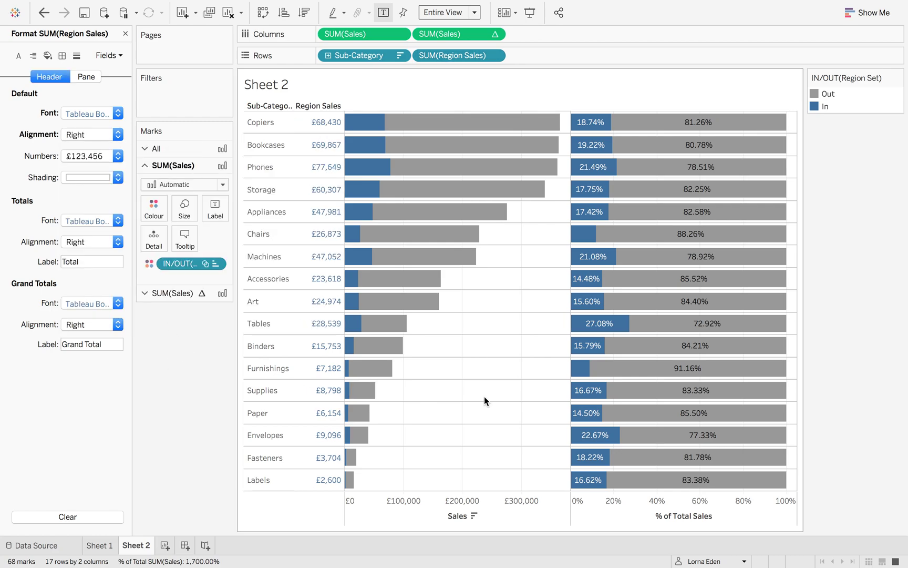
pyautogui.rightClick(397, 512)
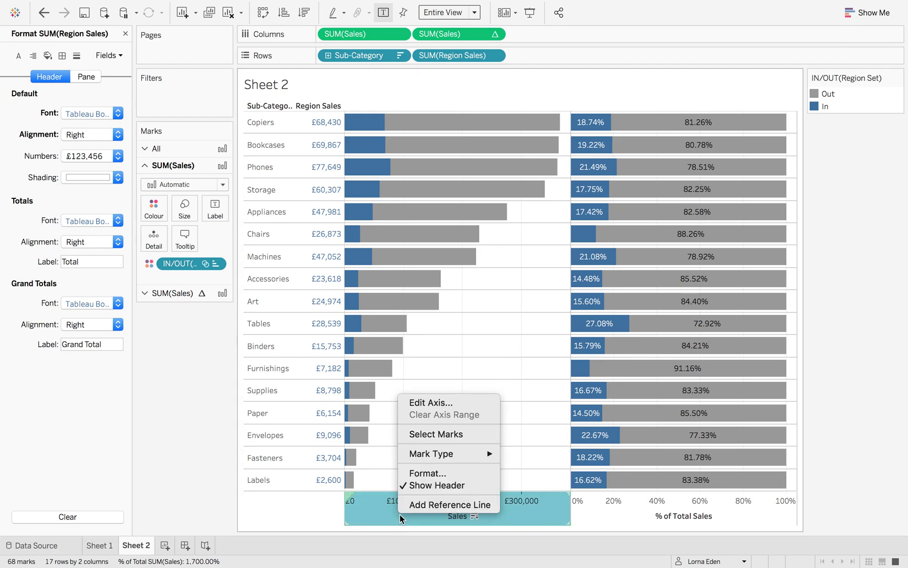
# - Add a per-cell reference line on the Sales axis based on SUM(Sales) Total
pyautogui.click(421, 504)
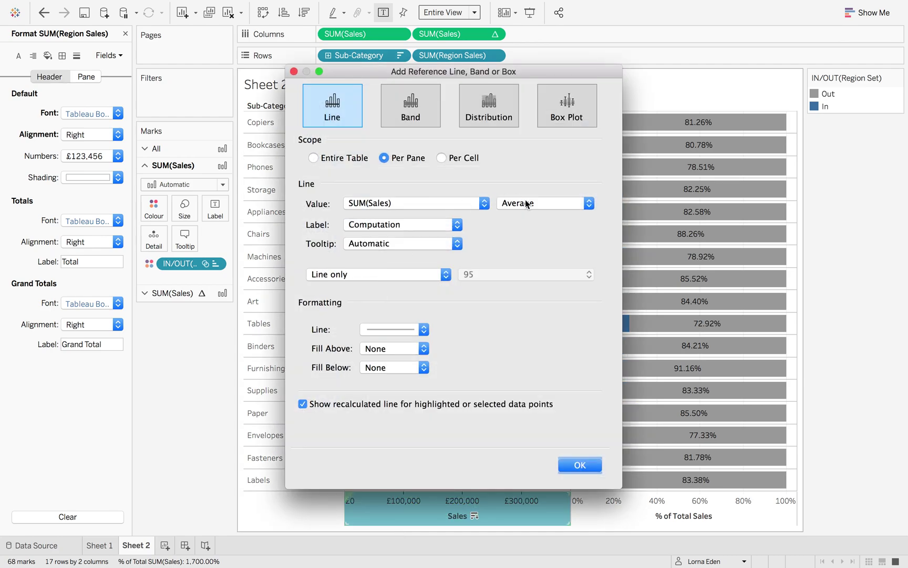
pyautogui.click(525, 203)
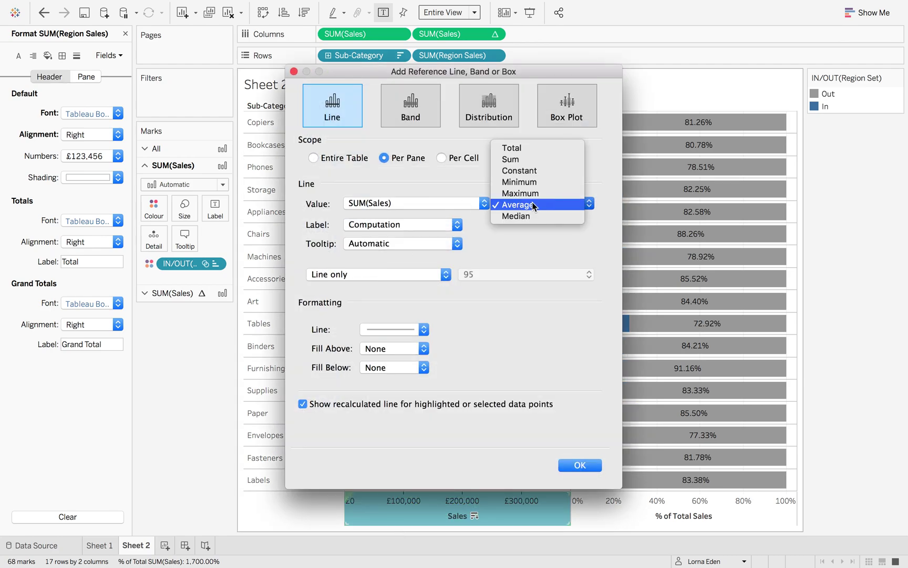
pyautogui.click(534, 151)
pyautogui.moveTo(513, 73); pyautogui.dragTo(206, 85)
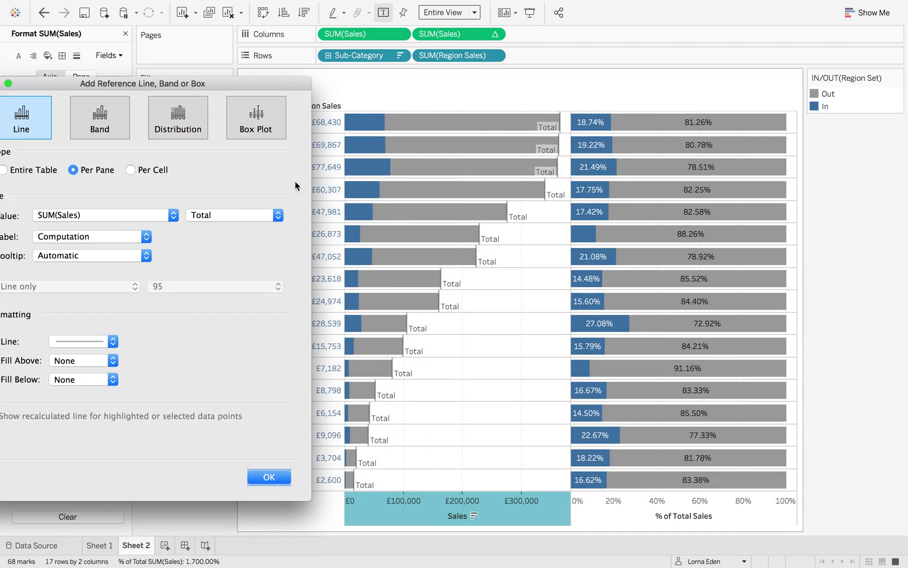
pyautogui.click(140, 179)
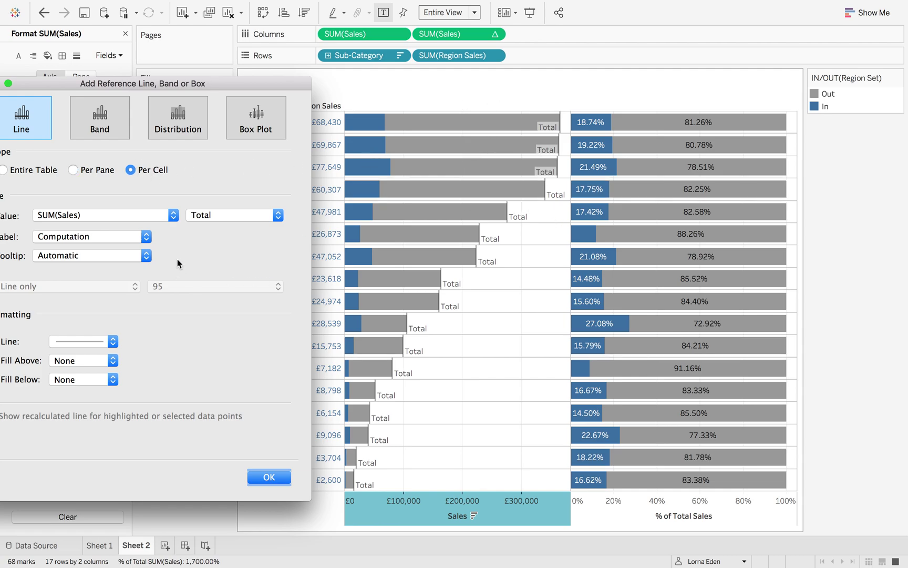
# - Label the reference line with its value, with tooltip None and line None
pyautogui.click(87, 238)
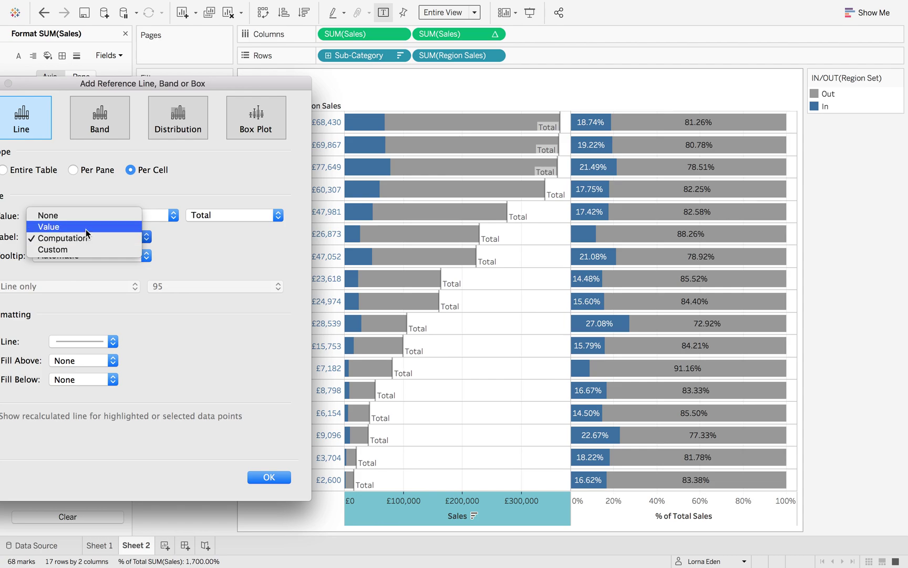
pyautogui.moveTo(140, 84); pyautogui.dragTo(181, 83)
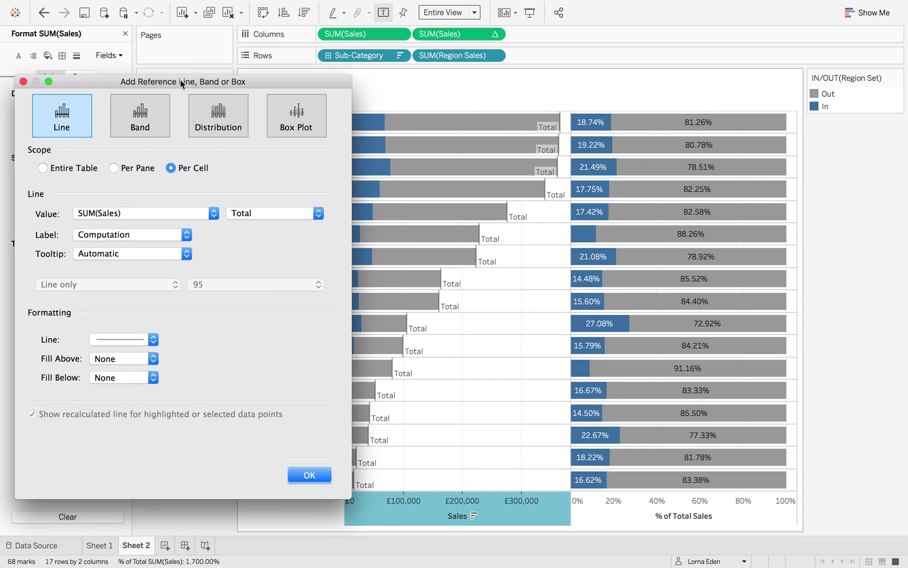
pyautogui.click(114, 240)
pyautogui.click(111, 227)
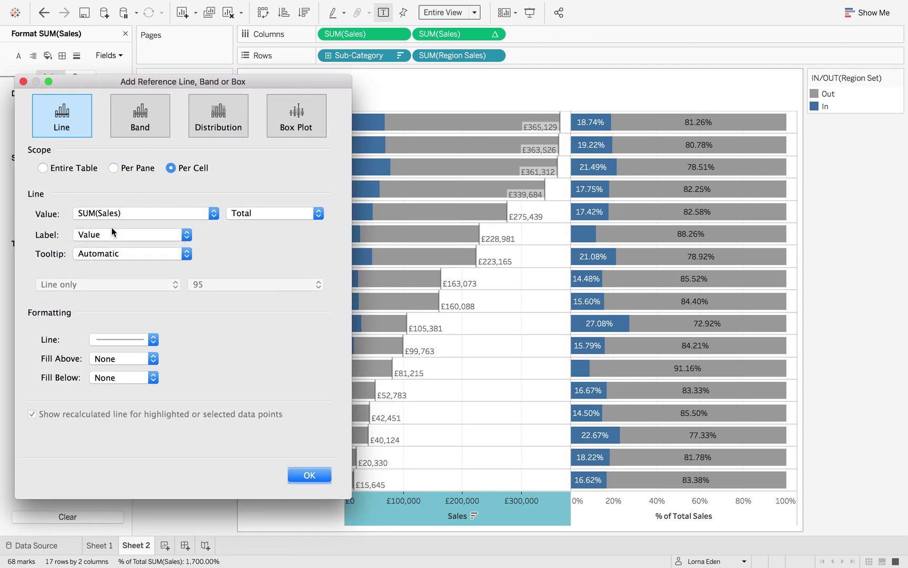
pyautogui.click(106, 255)
pyautogui.click(106, 245)
pyautogui.click(117, 346)
pyautogui.click(140, 300)
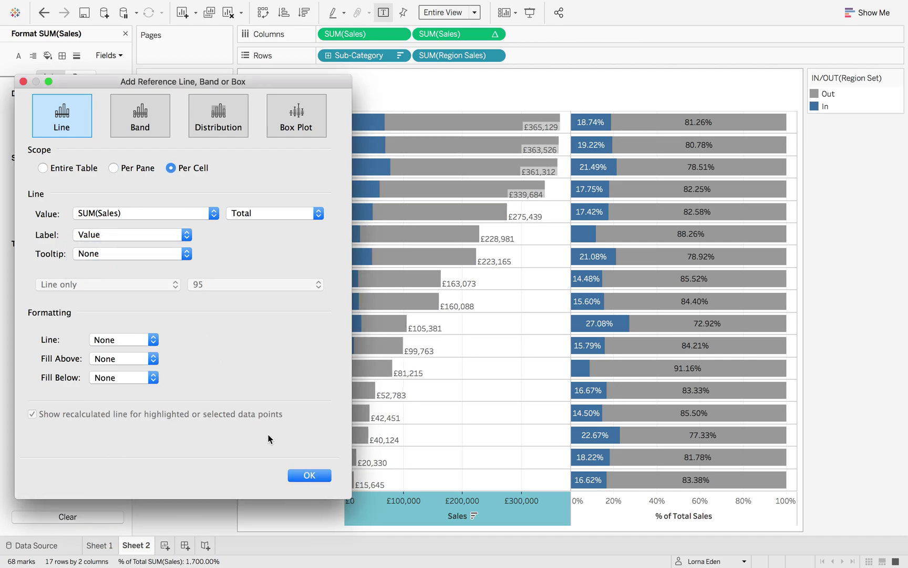
pyautogui.click(309, 475)
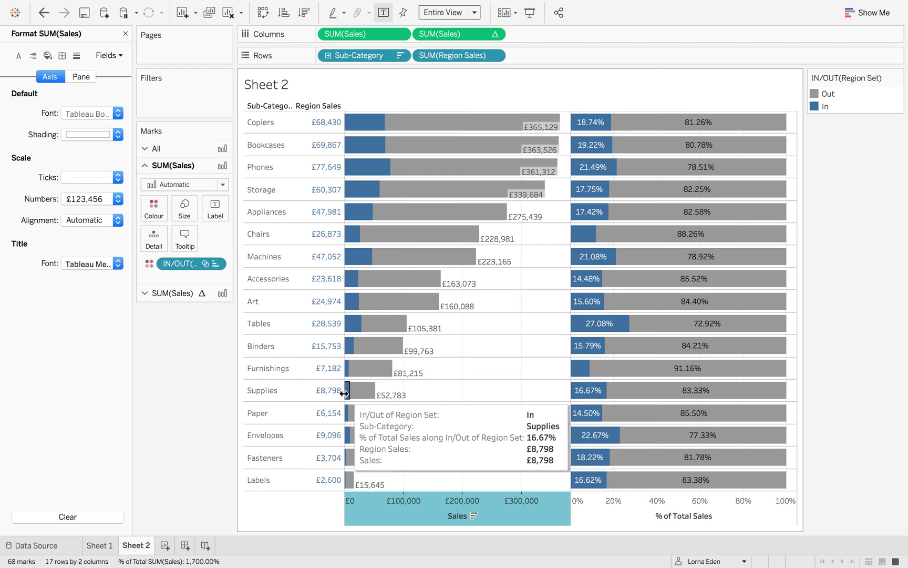
# - Turn off Show Header on the Sales axis so the 17 sub-category rows fill the sheet
pyautogui.moveTo(349, 396)
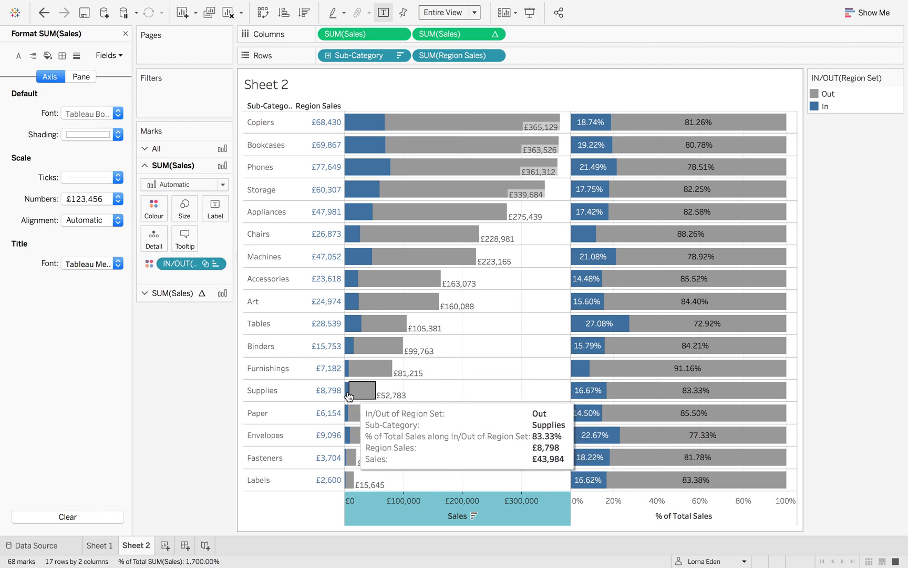
pyautogui.moveTo(610, 329)
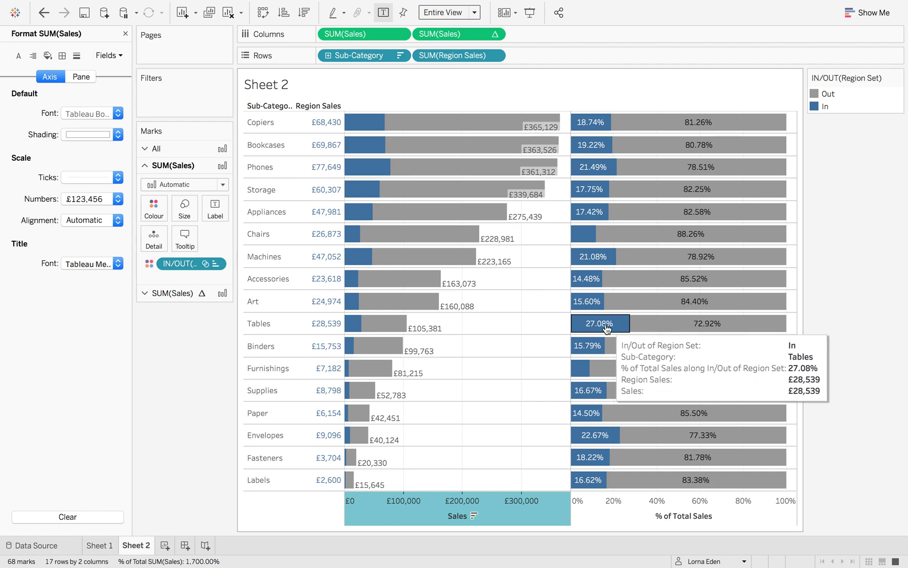
pyautogui.rightClick(408, 508)
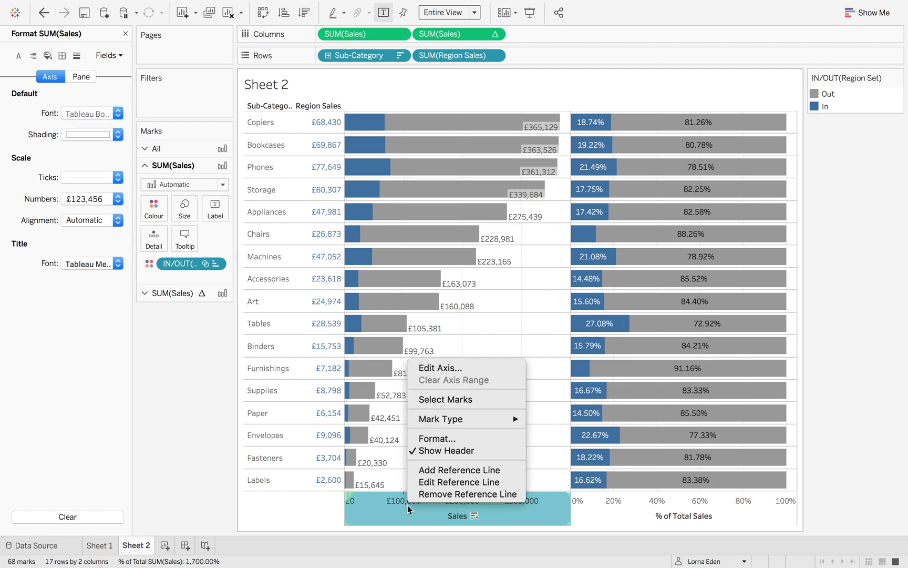
pyautogui.click(439, 451)
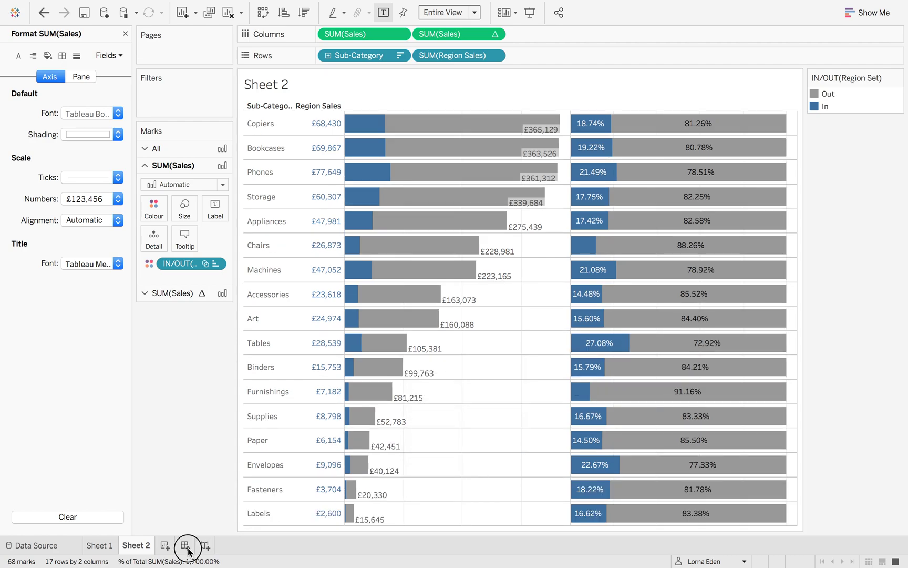
# - Create a 1000 x 700 dashboard with the Sheet 1 maps beside the Sheet 2 bars
pyautogui.click(185, 545)
pyautogui.click(116, 130)
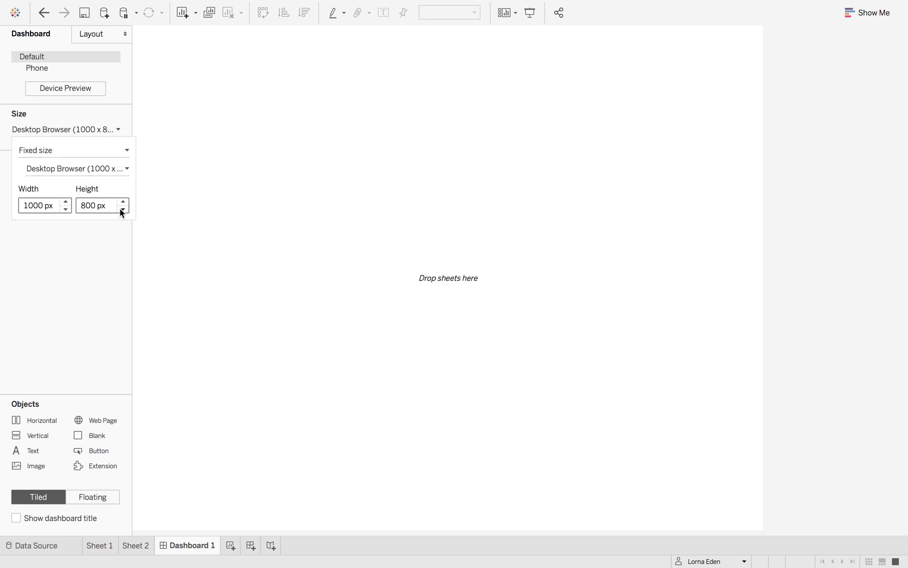
pyautogui.click(121, 211)
pyautogui.click(93, 252)
pyautogui.moveTo(66, 178); pyautogui.dragTo(187, 178)
pyautogui.moveTo(83, 192); pyautogui.dragTo(511, 201)
# - Test the map selection with France and Sweden, ending with the United Kingdom selected
pyautogui.click(272, 201)
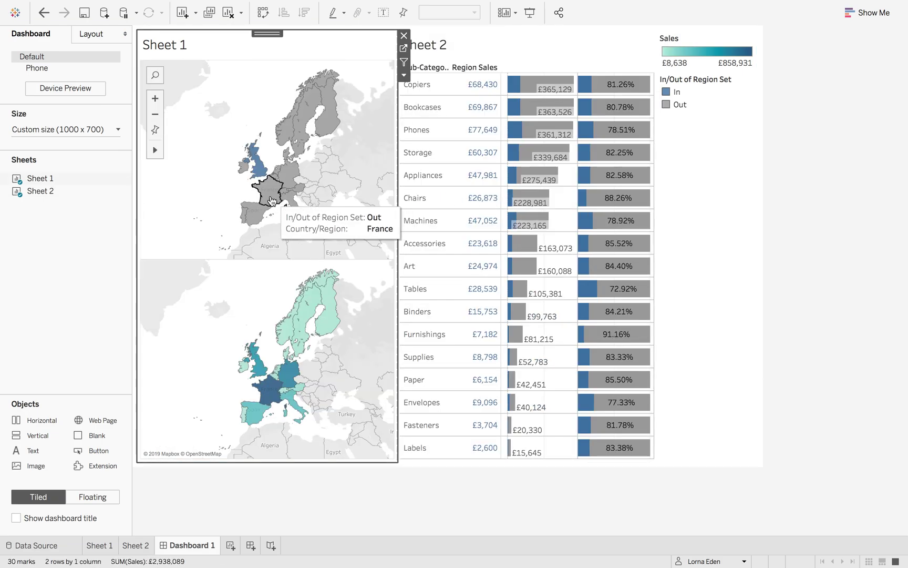
pyautogui.click(302, 133)
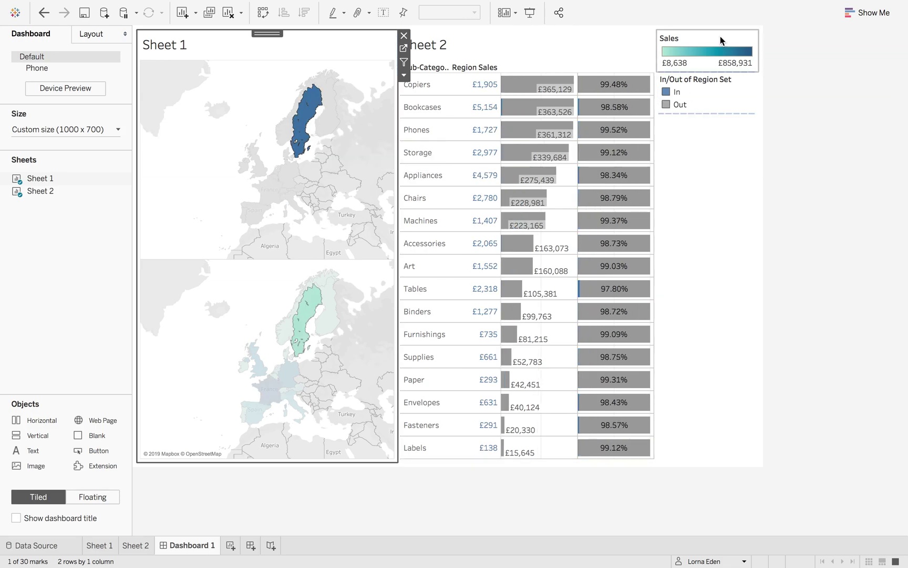
pyautogui.click(300, 136)
pyautogui.click(260, 172)
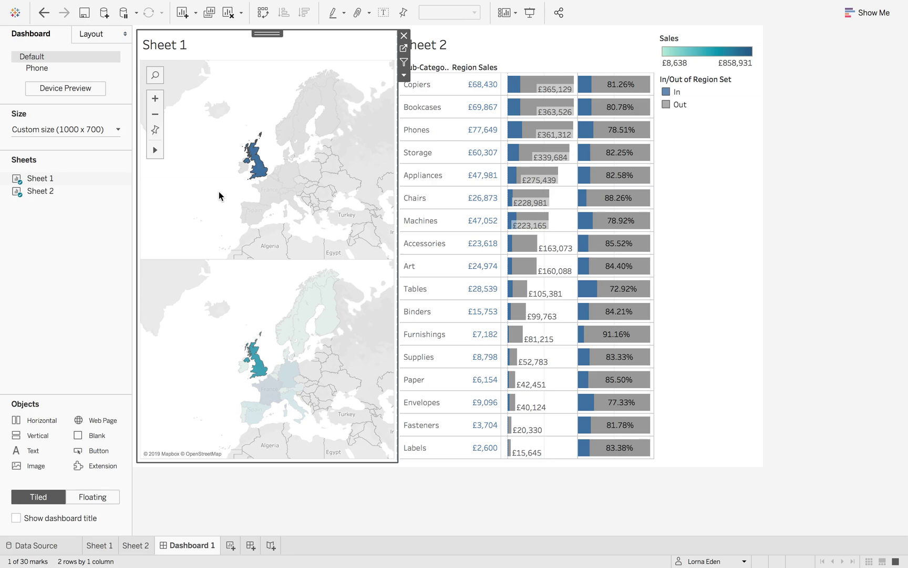